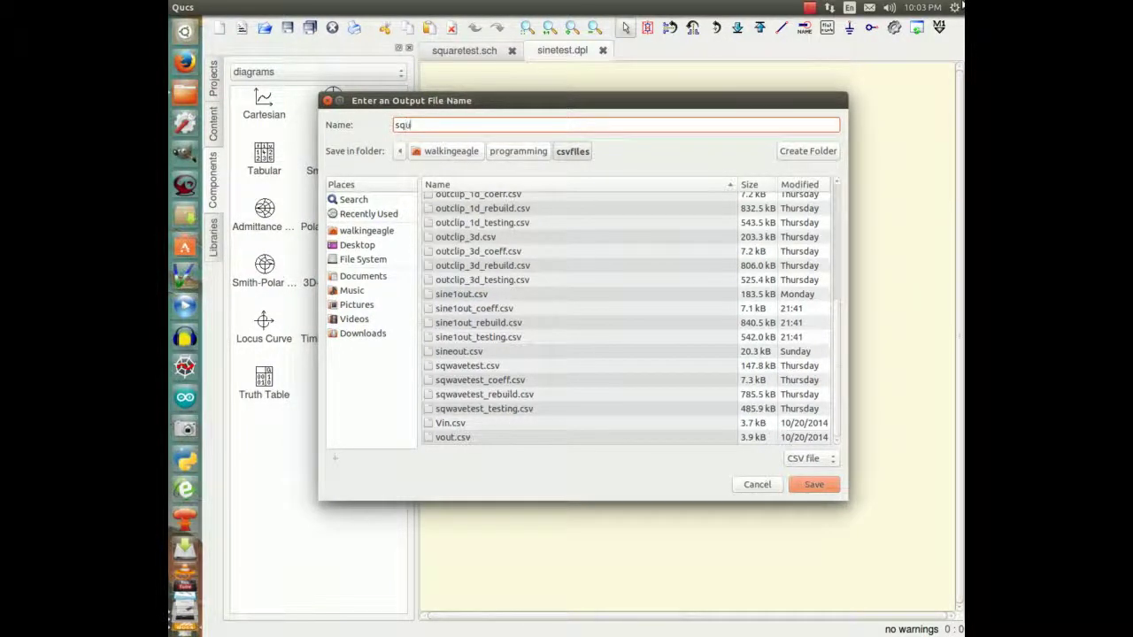
- Save the square-wave output data as a CSV file named sqwavetest1 in the csvfiles folder
{"action": "type", "text": "a"}
{"action": "key", "text": "BackSpace"}
{"action": "key", "text": "BackSpace"}
{"action": "left_click", "coordinate": [815, 485]}
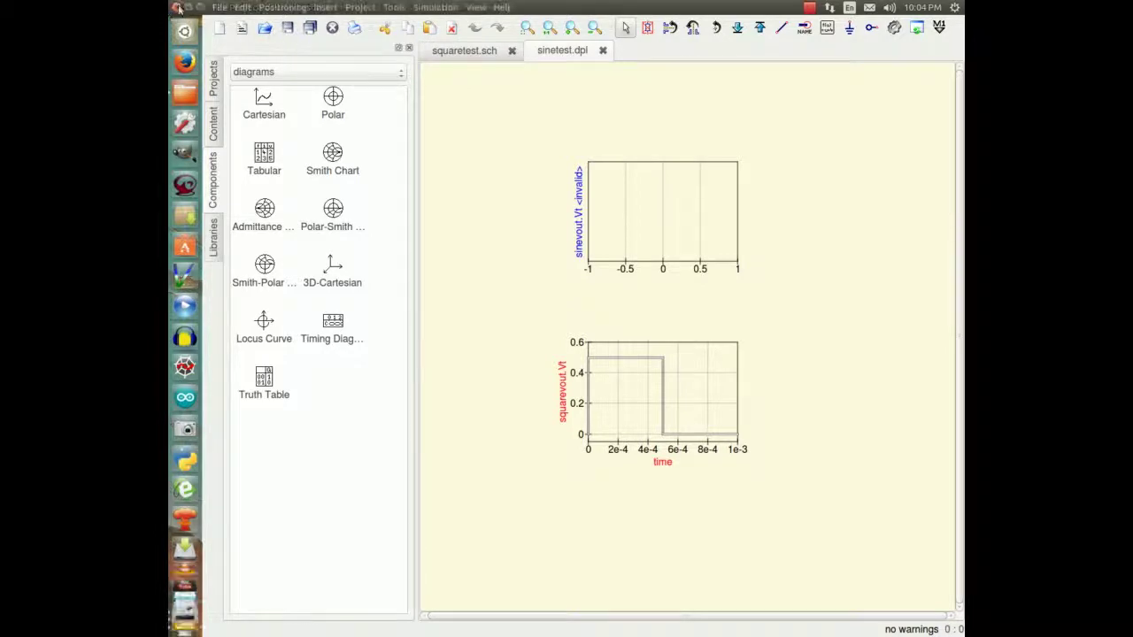
- Switch to the csvfiles folder in the file manager, open sqwavetest1.csv in gedit to check its data, and close it
{"action": "key", "text": "alt+Tab"}
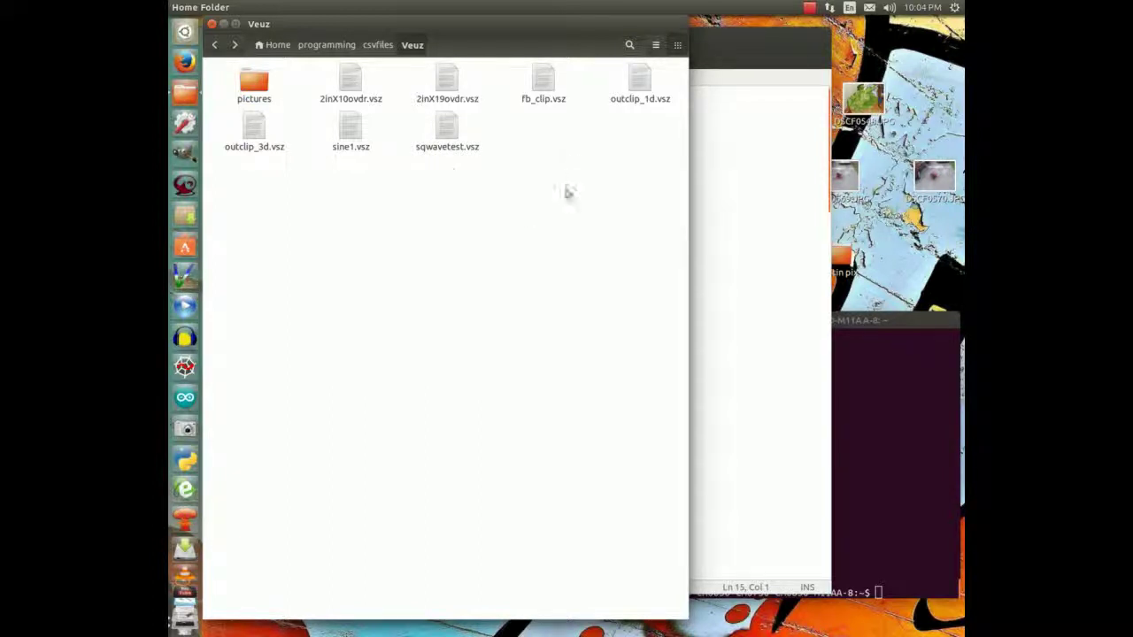
{"action": "left_click", "coordinate": [378, 44]}
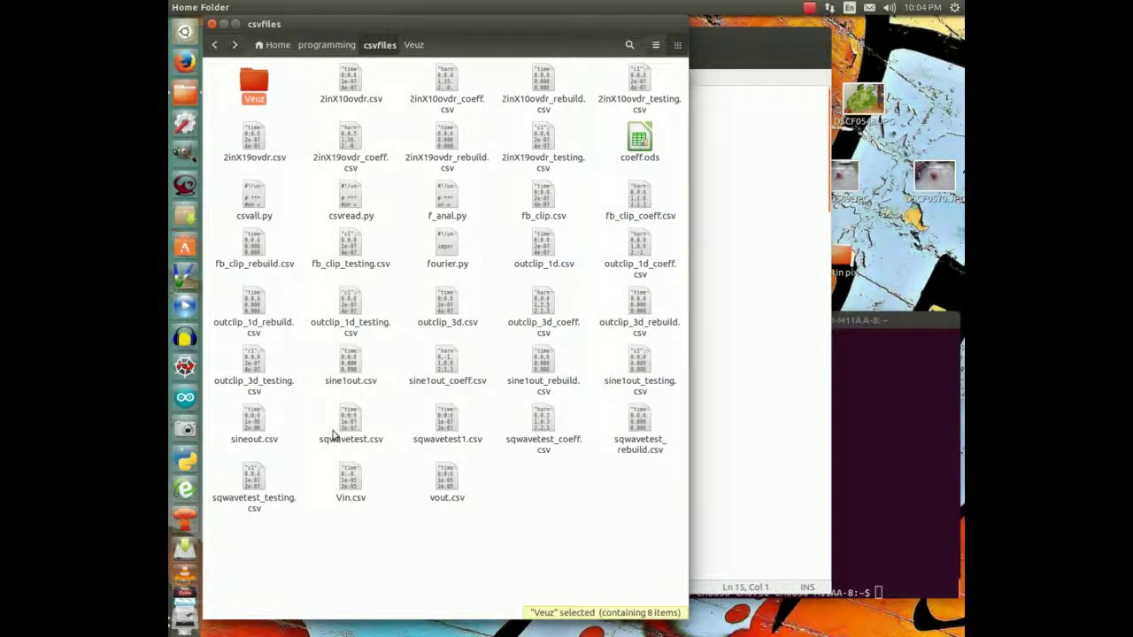
{"action": "left_click", "coordinate": [446, 425]}
{"action": "right_click", "coordinate": [446, 425]}
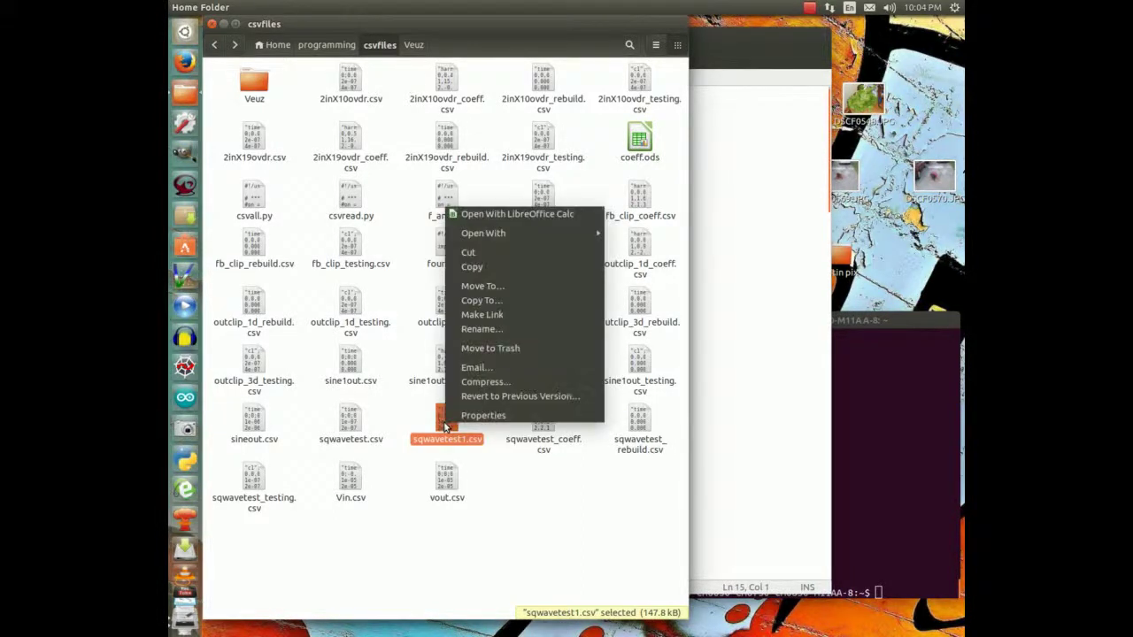
{"action": "mouse_move", "coordinate": [531, 239]}
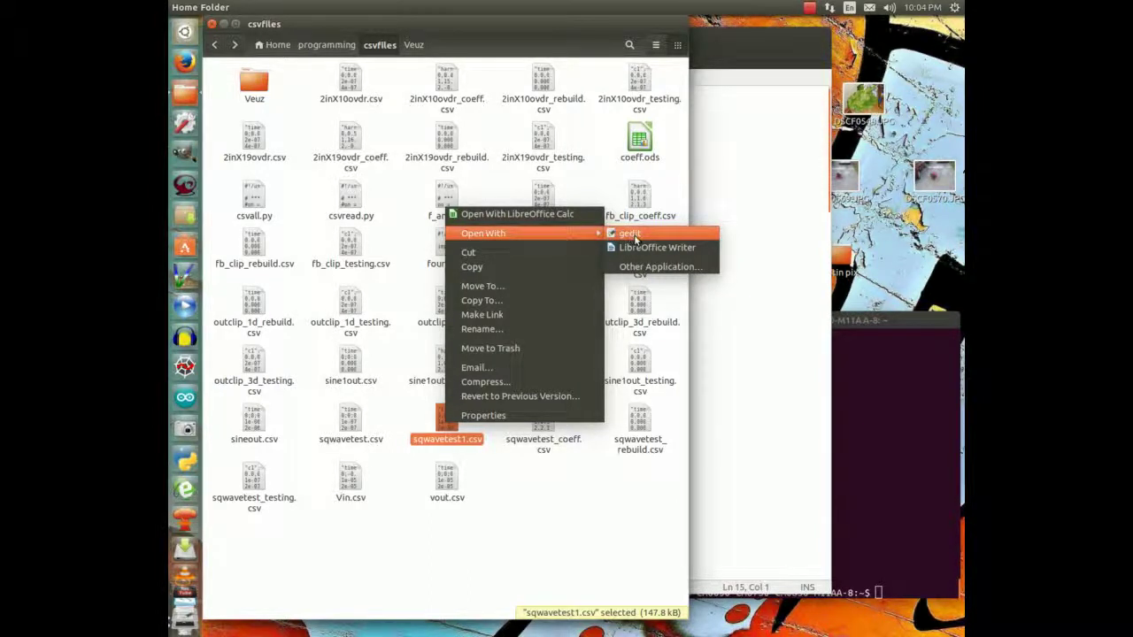
{"action": "left_click", "coordinate": [633, 235]}
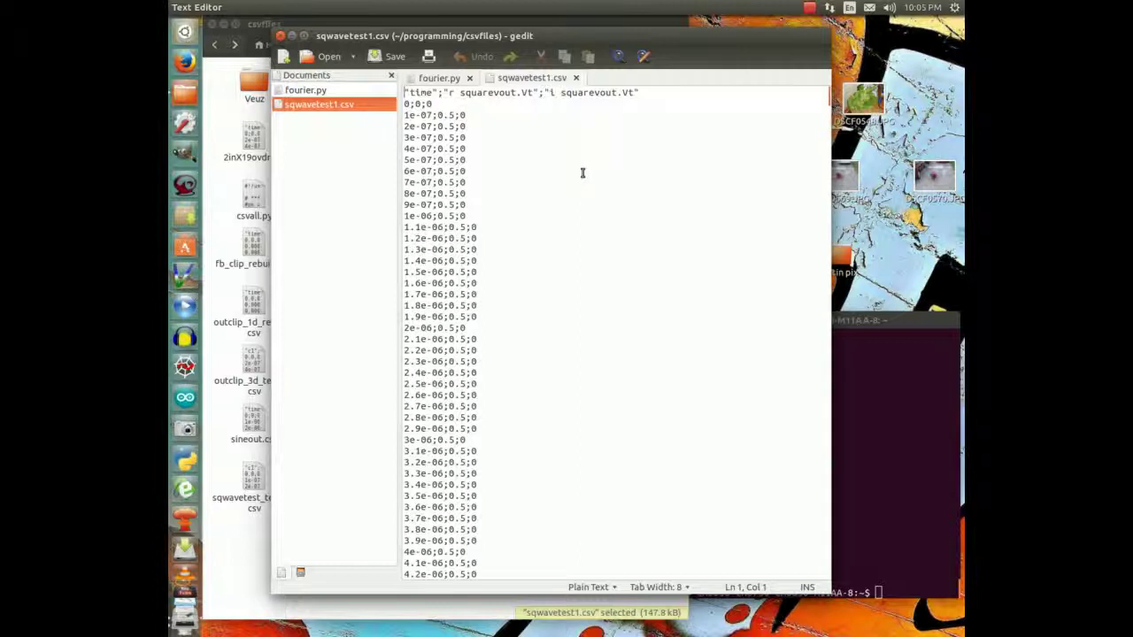
{"action": "left_click", "coordinate": [576, 78]}
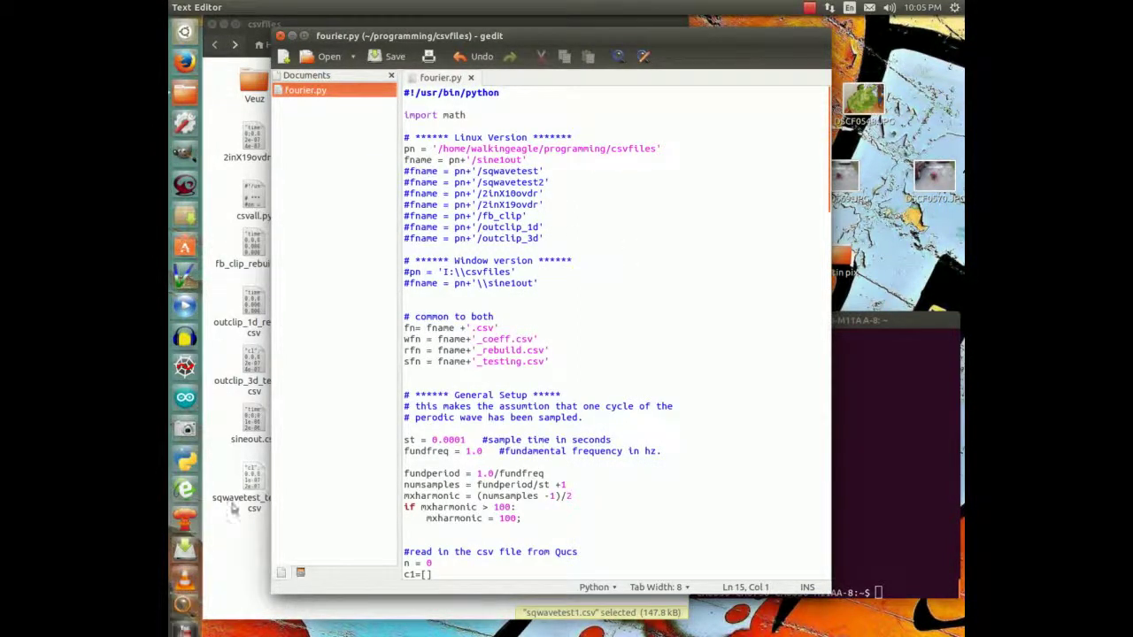
- Open sqwavetest1.csv from the csvfiles folder in LibreOffice Calc and cancel the recovery of 2 Do.odt
{"action": "left_click", "coordinate": [257, 517]}
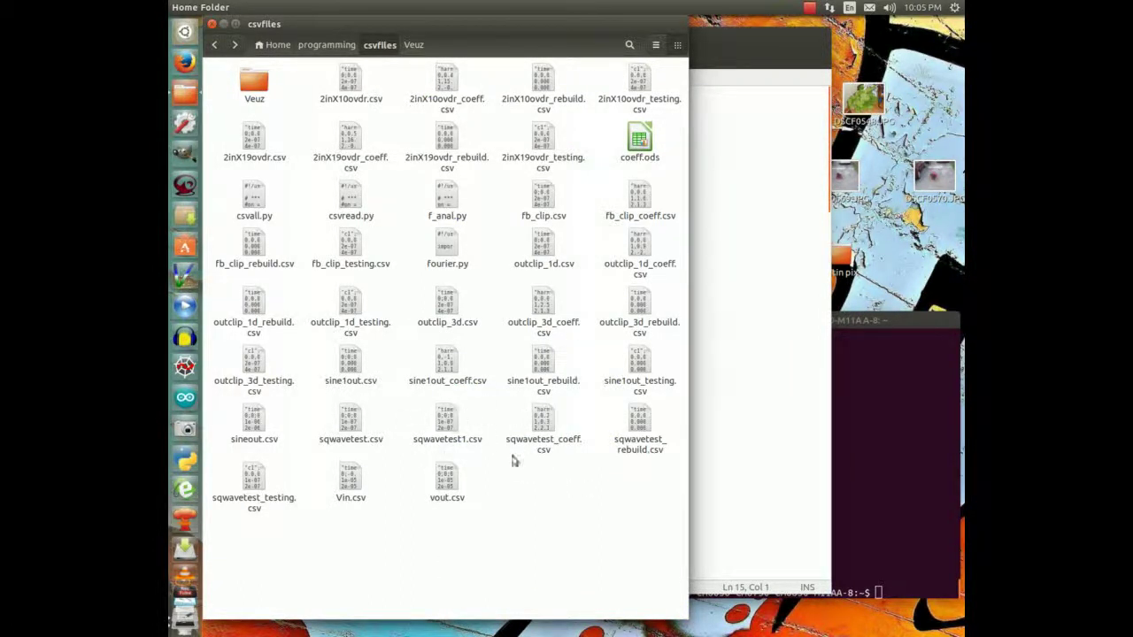
{"action": "right_click", "coordinate": [441, 419]}
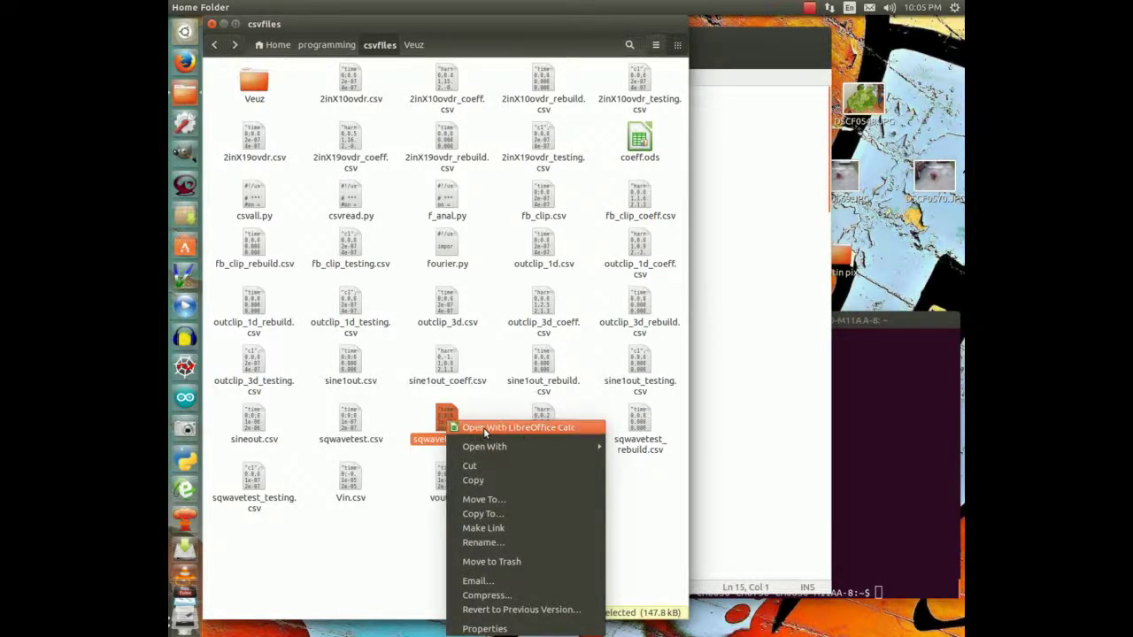
{"action": "left_click", "coordinate": [485, 429]}
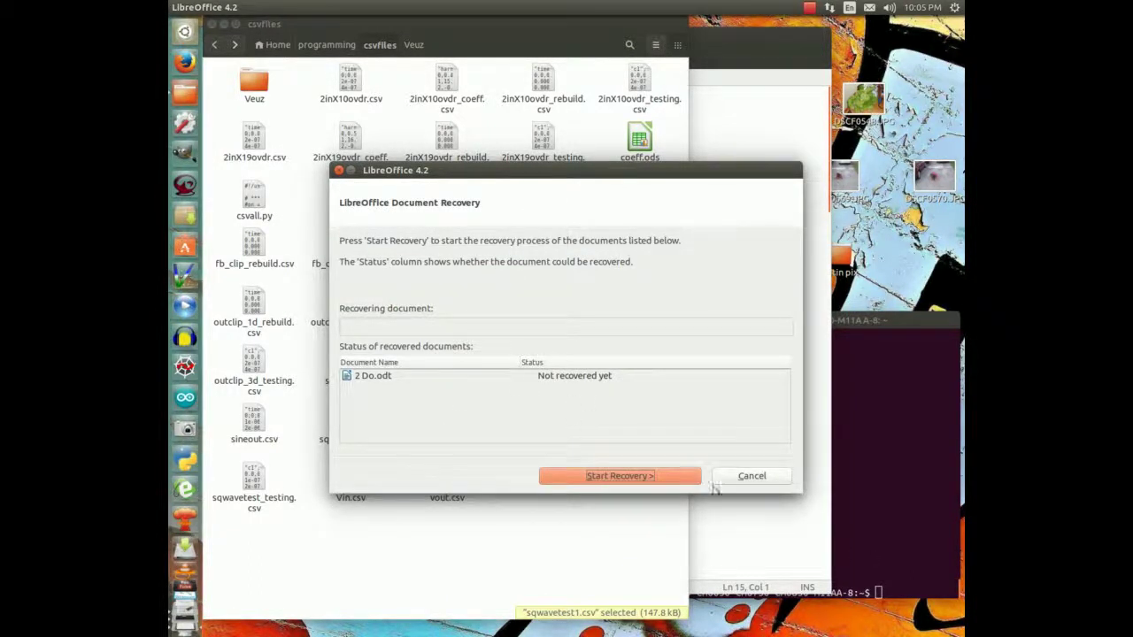
{"action": "left_click", "coordinate": [748, 475]}
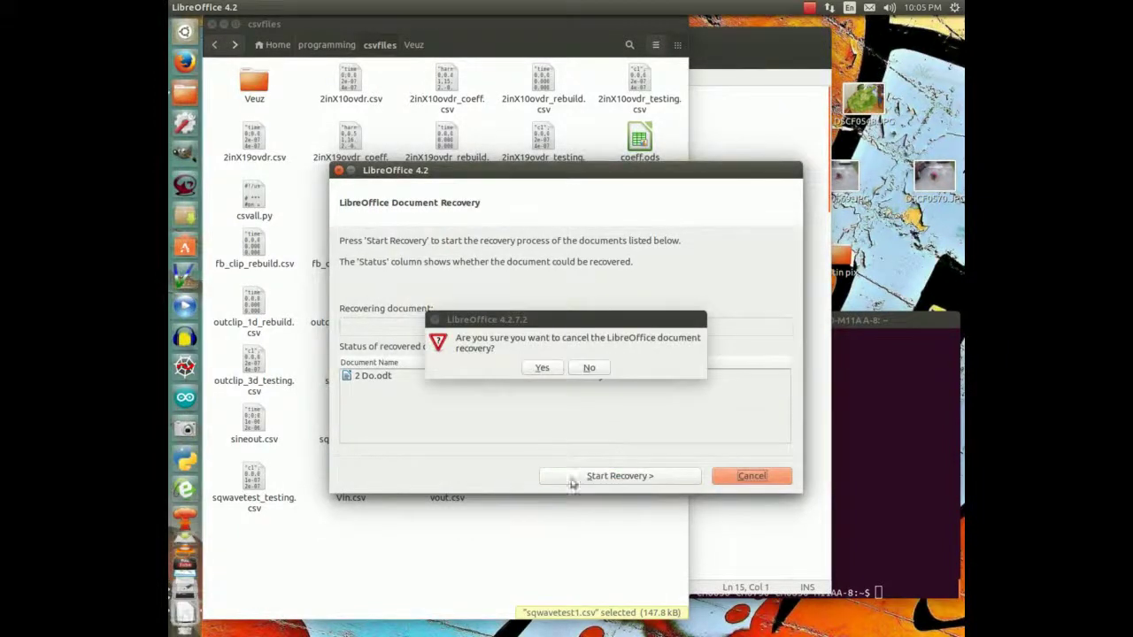
{"action": "left_click", "coordinate": [541, 368]}
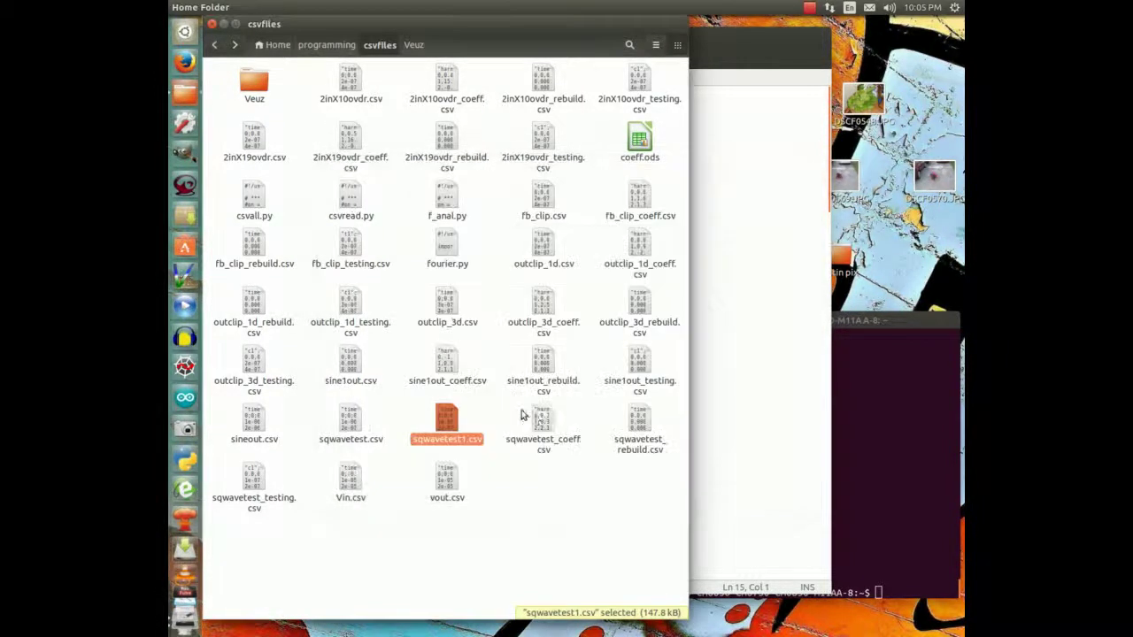
- Import the CSV with tab, comma and semicolon separators, review its time and squarevout.Vt columns, and close the spreadsheet
{"action": "scroll", "coordinate": [540, 410], "scroll_direction": "down", "scroll_amount": 1}
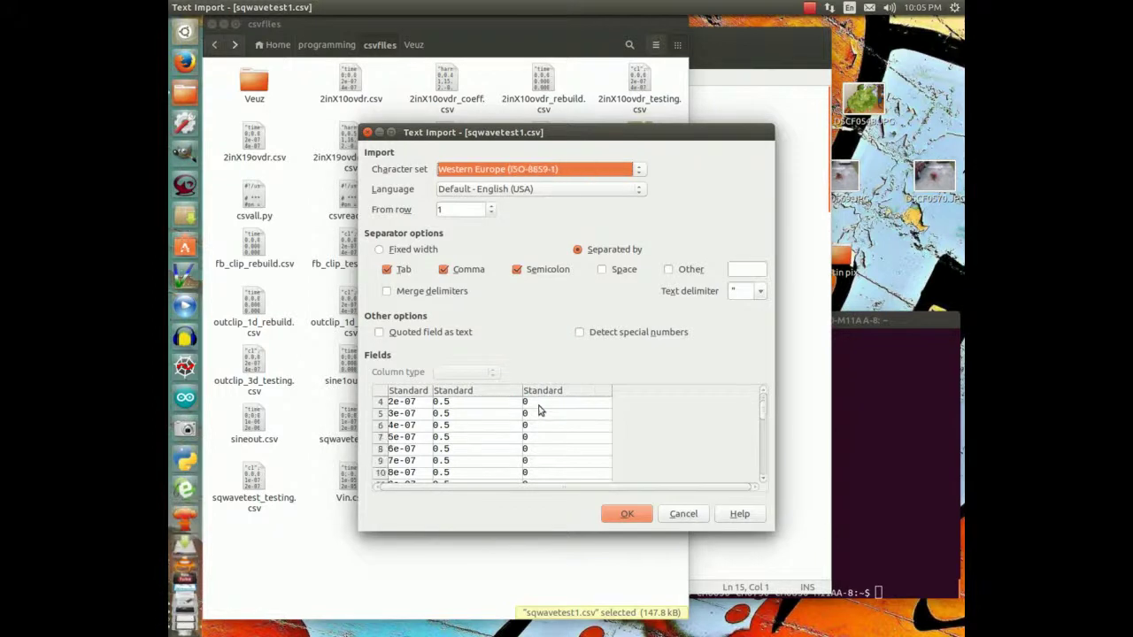
{"action": "scroll", "coordinate": [568, 444], "scroll_direction": "up", "scroll_amount": 1}
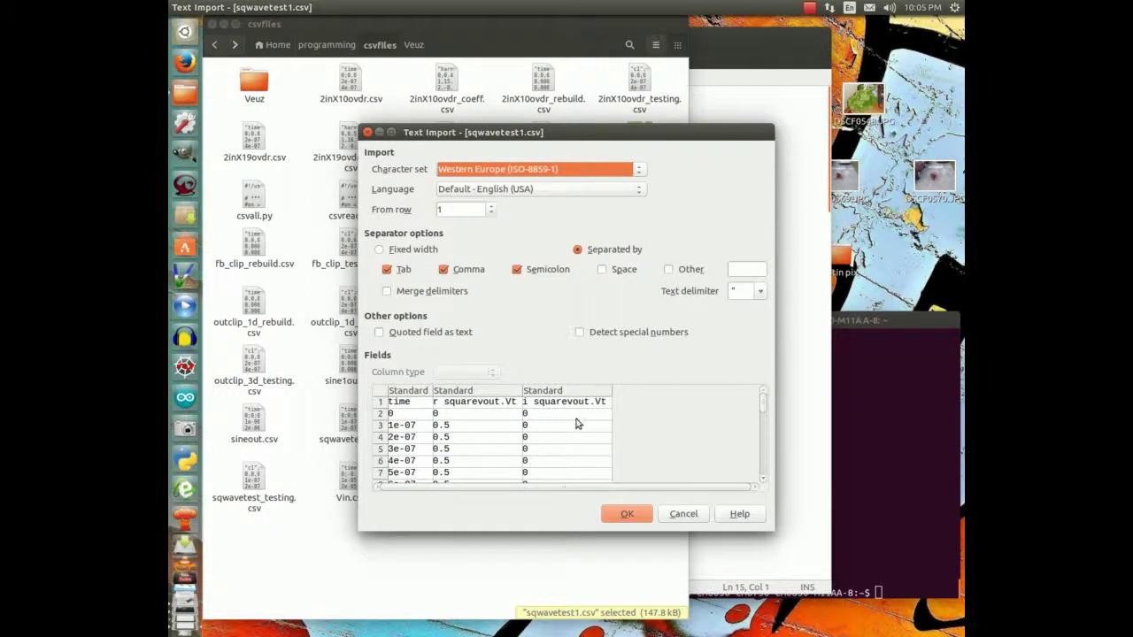
{"action": "scroll", "coordinate": [575, 424], "scroll_direction": "down", "scroll_amount": 7}
{"action": "scroll", "coordinate": [554, 447], "scroll_direction": "down", "scroll_amount": 5}
{"action": "left_click", "coordinate": [623, 513]}
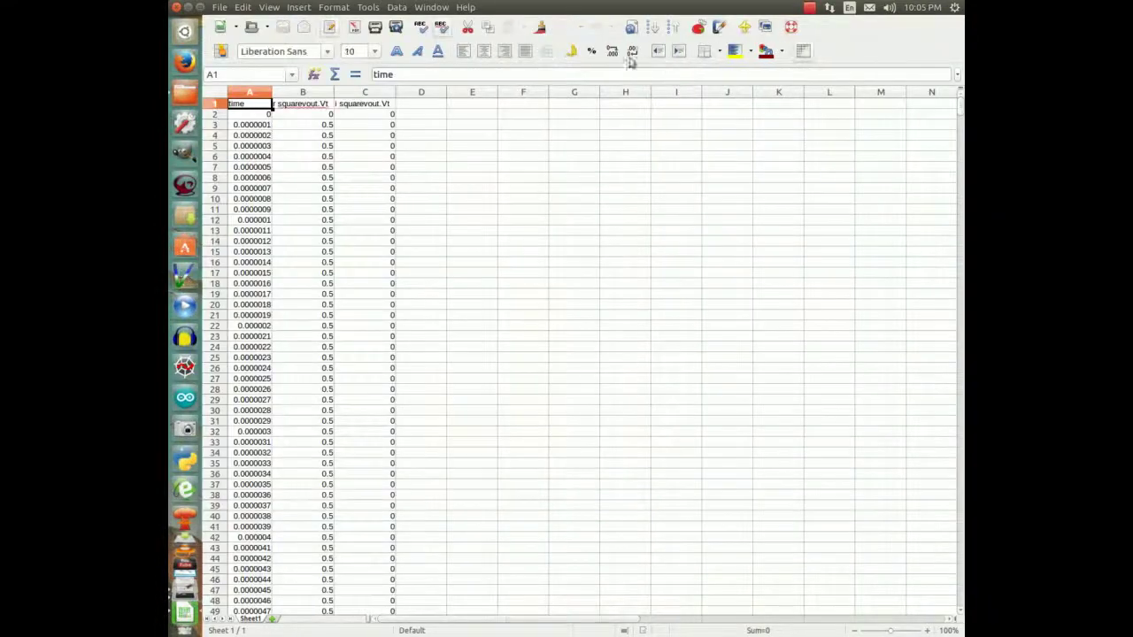
{"action": "scroll", "coordinate": [381, 203], "scroll_direction": "down", "scroll_amount": 9}
{"action": "scroll", "coordinate": [369, 237], "scroll_direction": "up", "scroll_amount": 9}
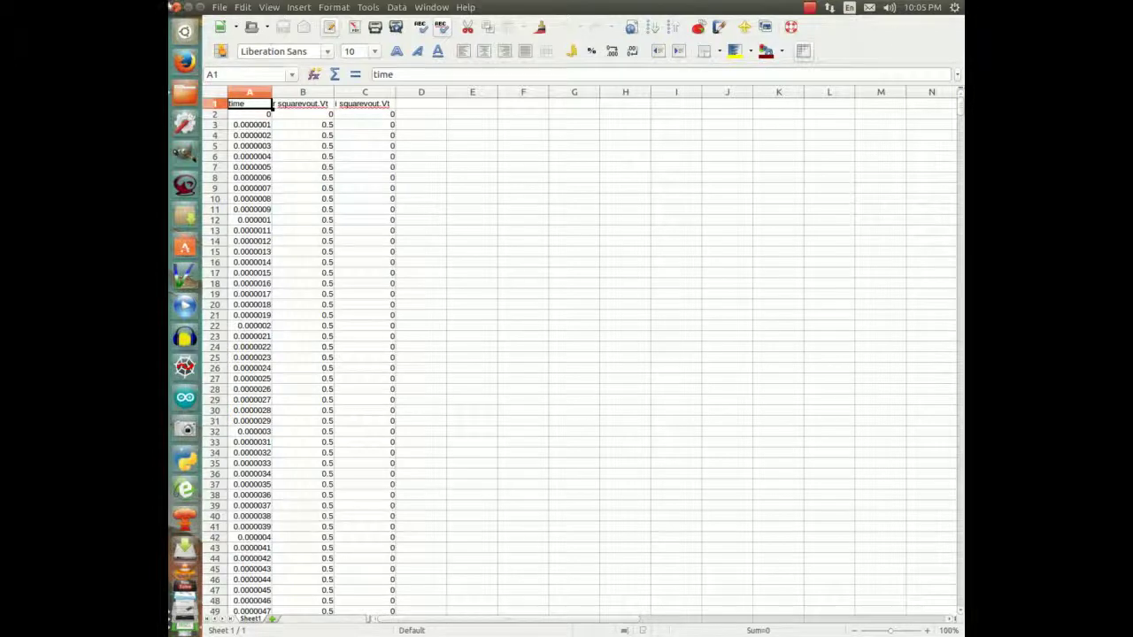
{"action": "left_click", "coordinate": [175, 8]}
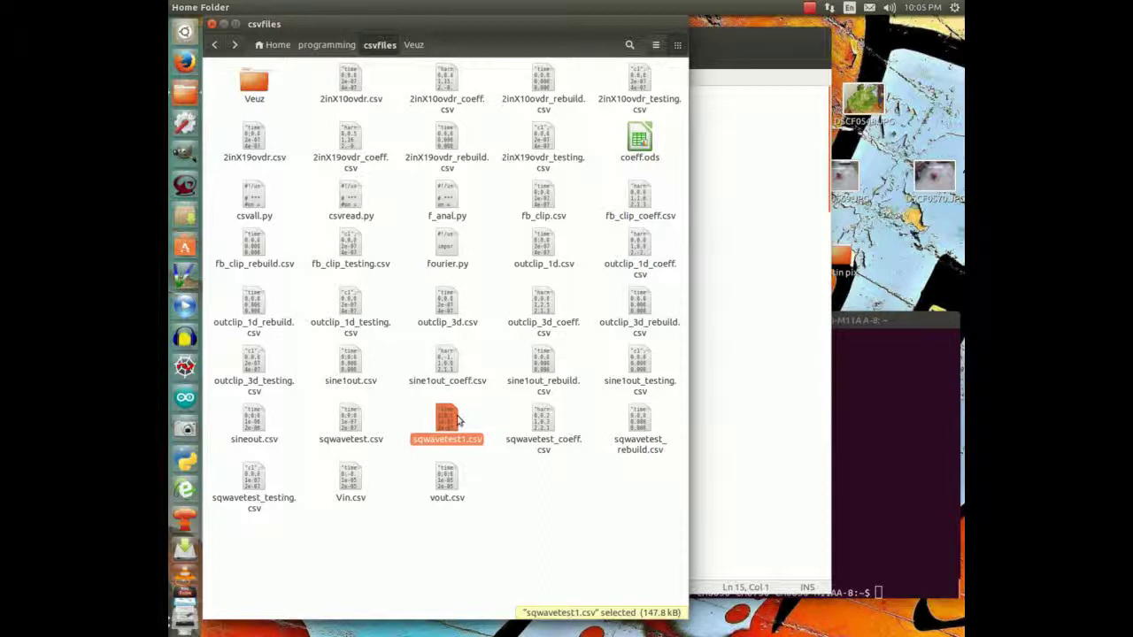
{"action": "left_click_drag", "start_coordinate": [448, 430], "coordinate": [473, 430]}
{"action": "left_click", "coordinate": [540, 511]}
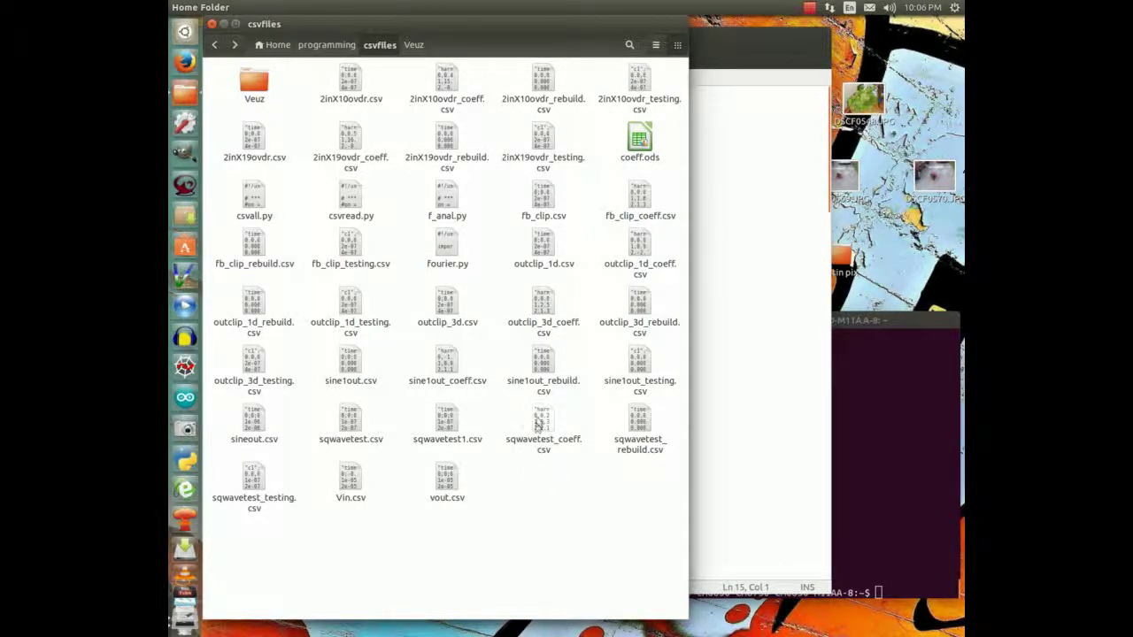
{"action": "left_click", "coordinate": [740, 378]}
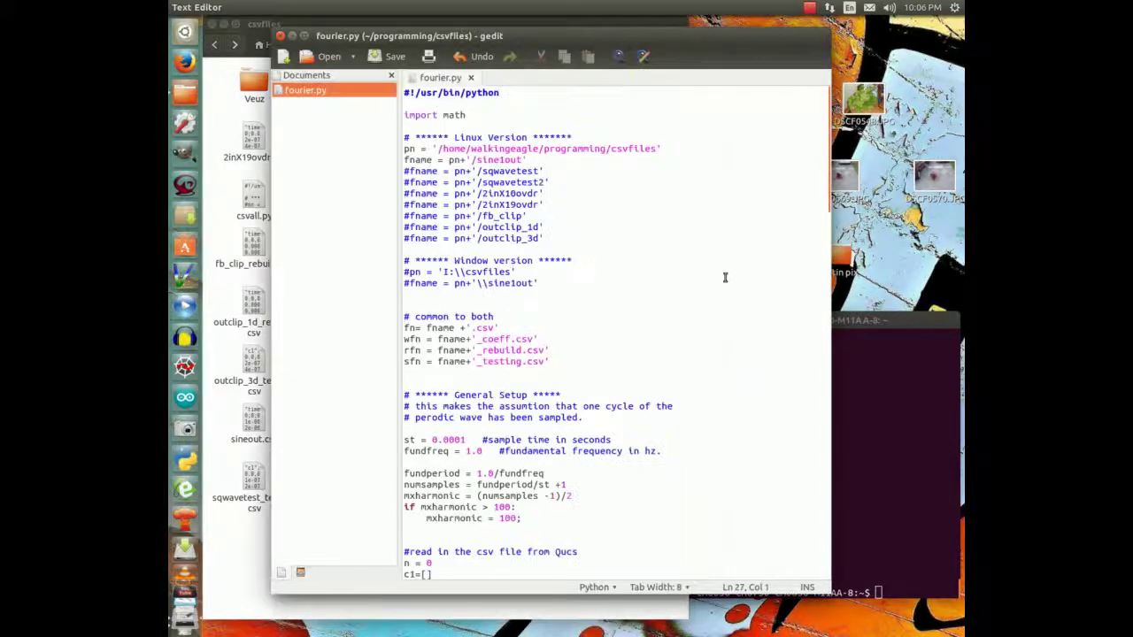
{"action": "left_click", "coordinate": [206, 247]}
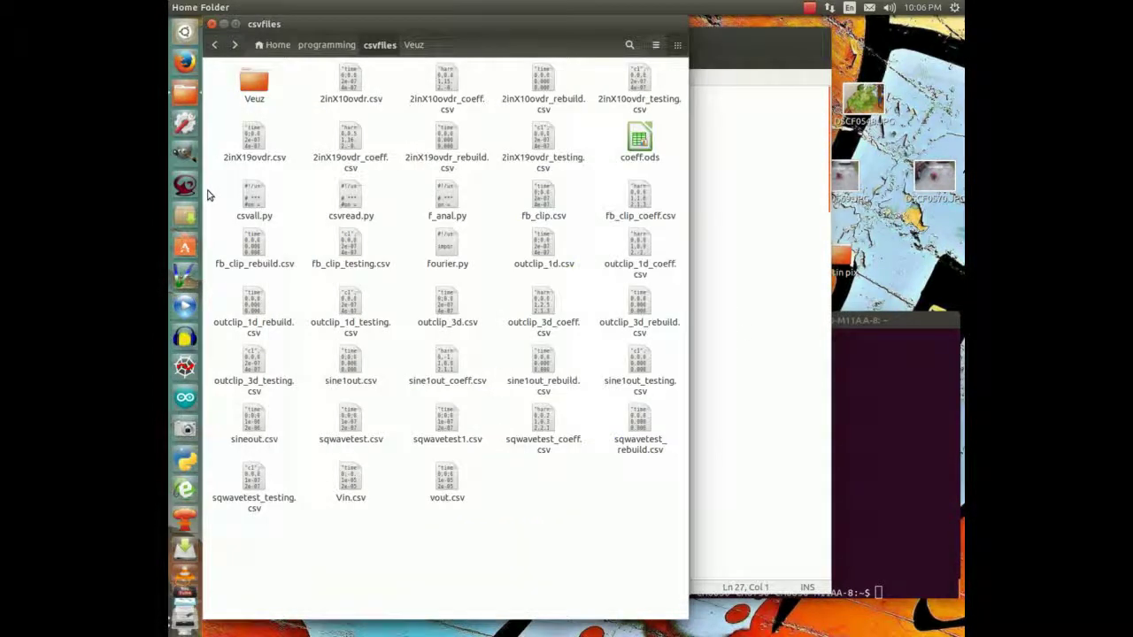
- Open sqwavetest.vsz from the Veuz folder in Veusz
{"action": "double_click", "coordinate": [250, 92]}
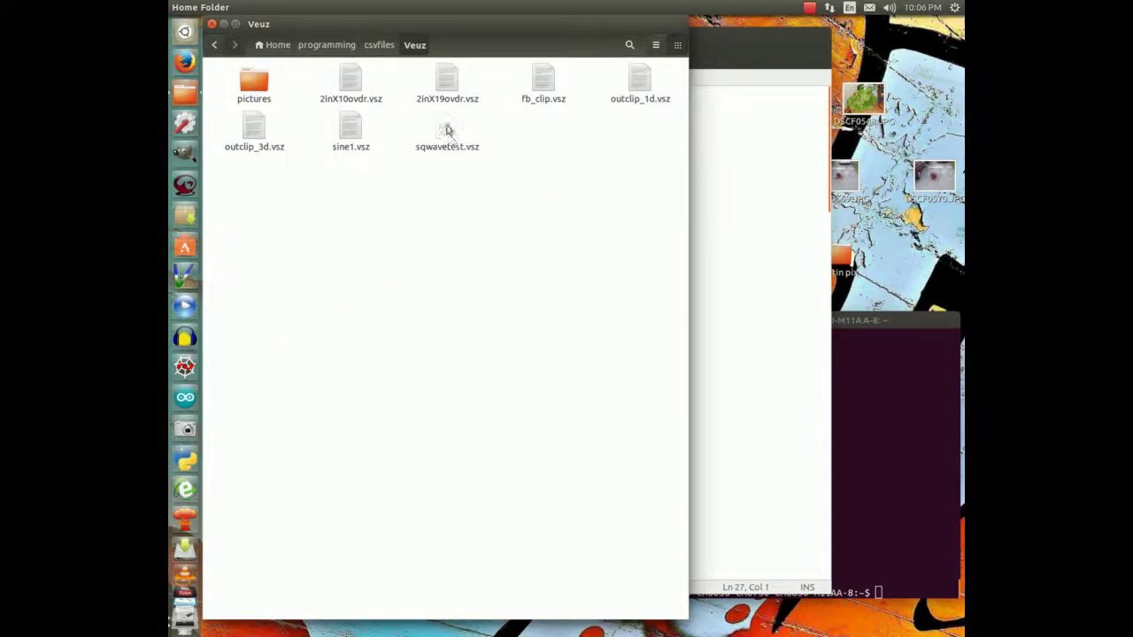
{"action": "right_click", "coordinate": [446, 131]}
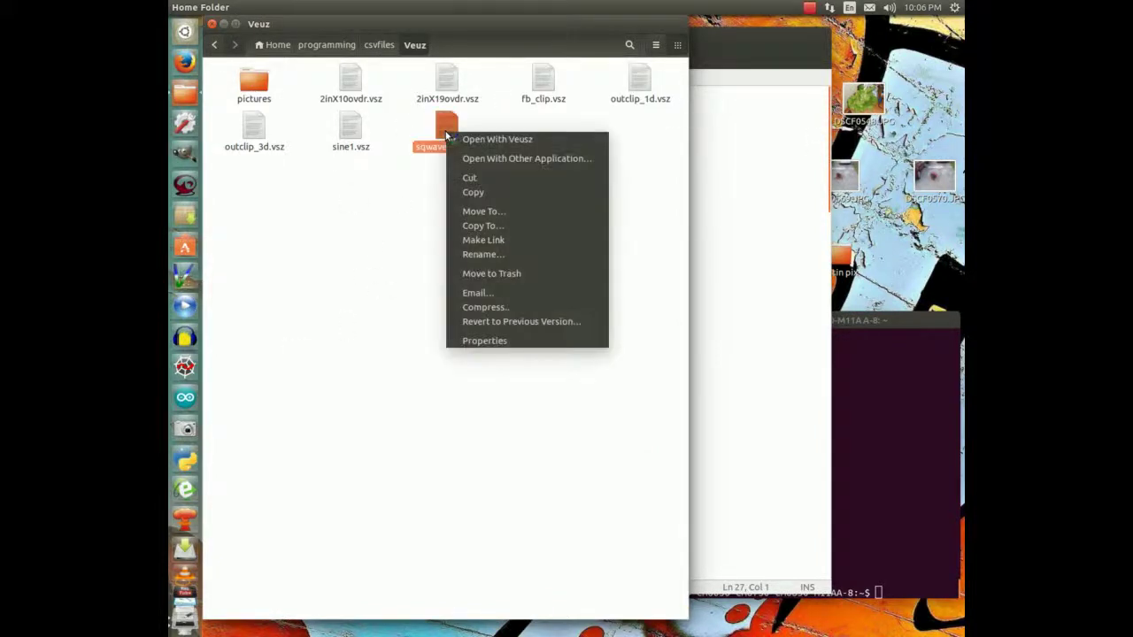
{"action": "left_click", "coordinate": [385, 190]}
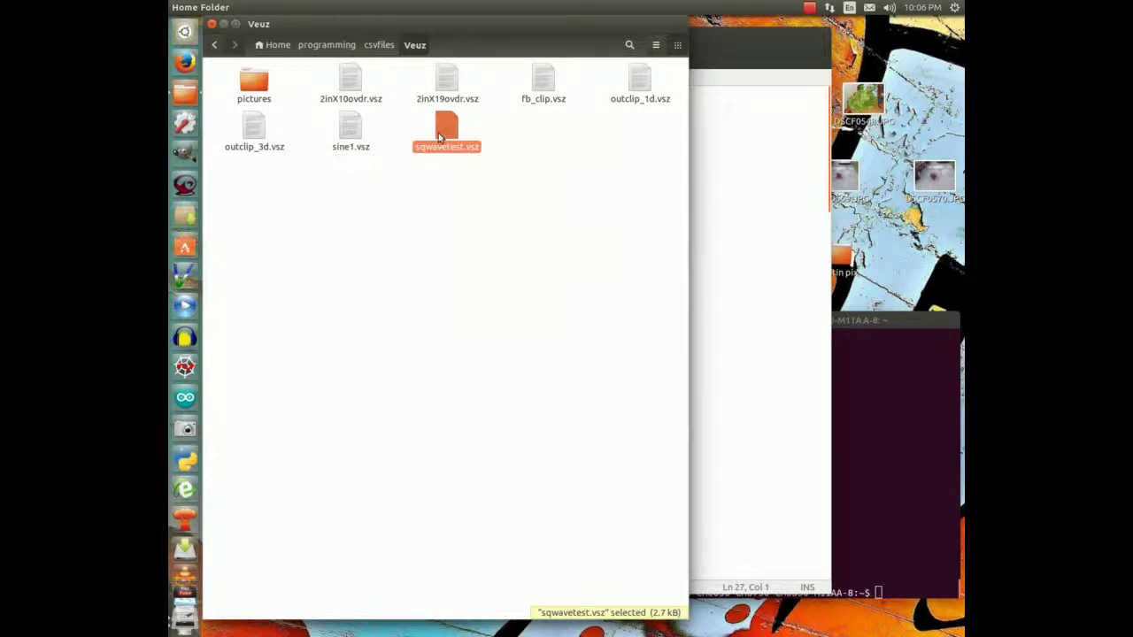
{"action": "right_click", "coordinate": [442, 132]}
{"action": "left_click", "coordinate": [502, 142]}
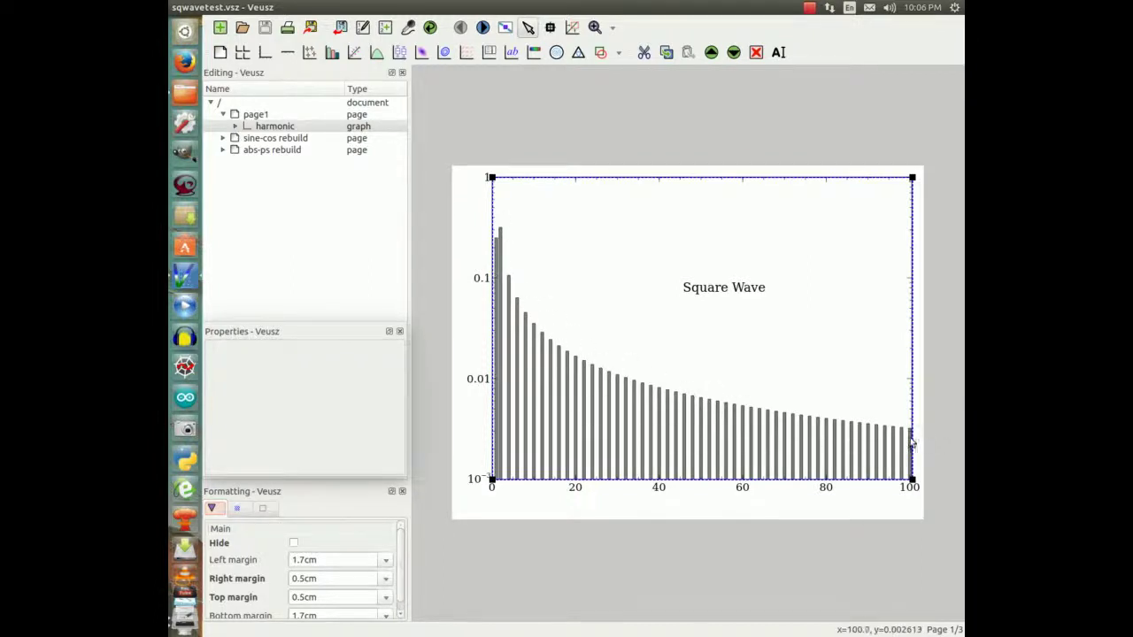
- Expand the harmonic graph and the sine-cos rebuild graph, and compare the harmonic bars with the rebuilt square wave
{"action": "left_click", "coordinate": [235, 126]}
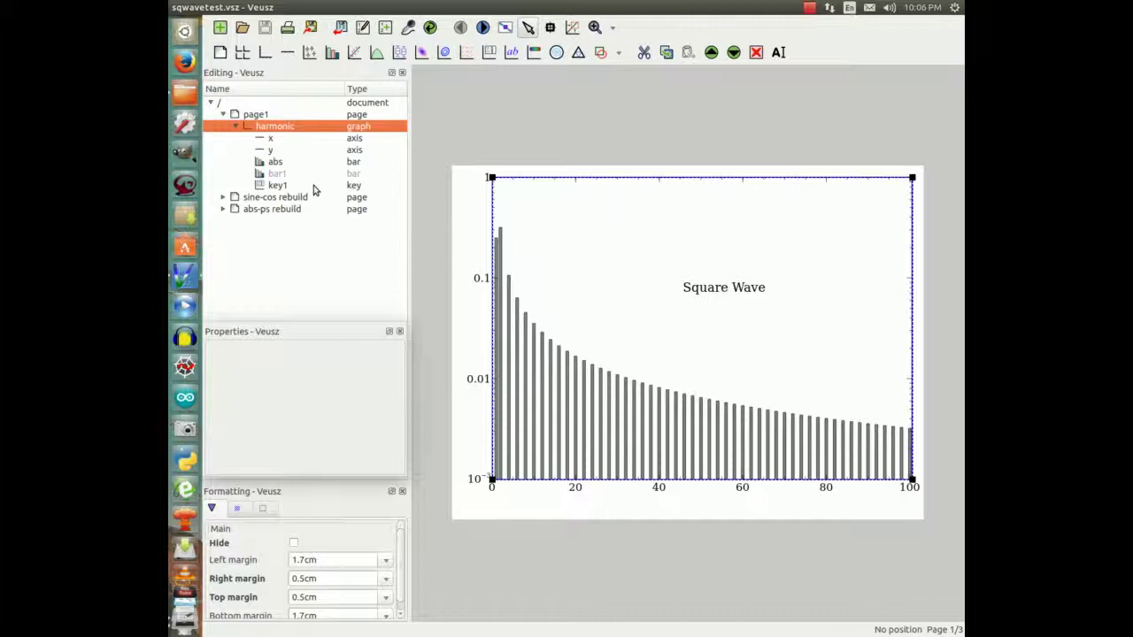
{"action": "left_click", "coordinate": [223, 198]}
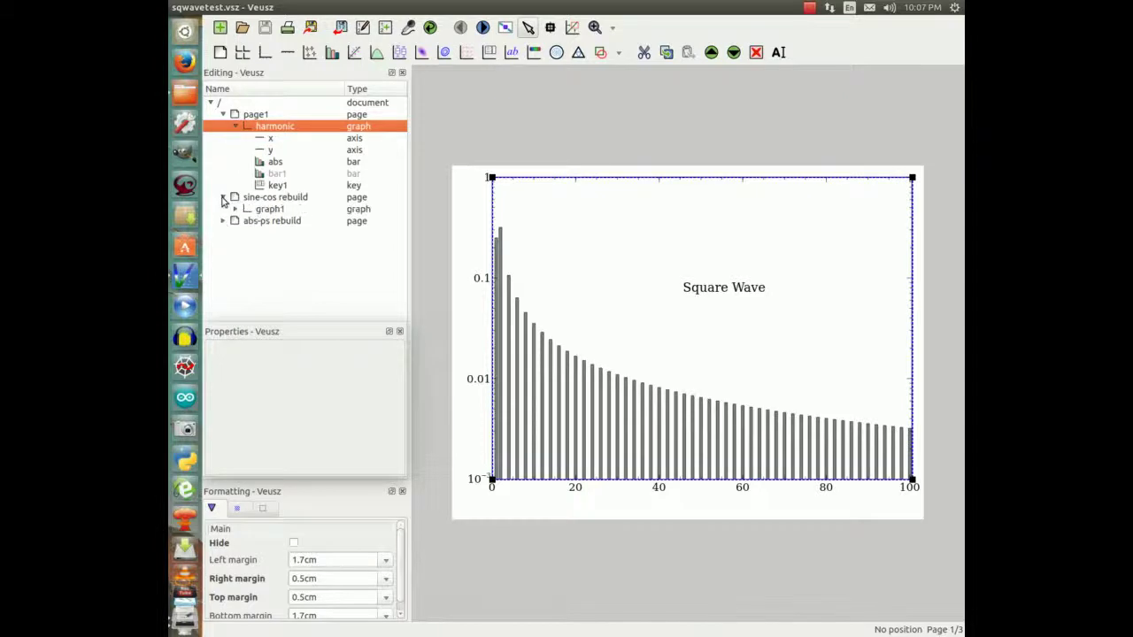
{"action": "left_click", "coordinate": [264, 215]}
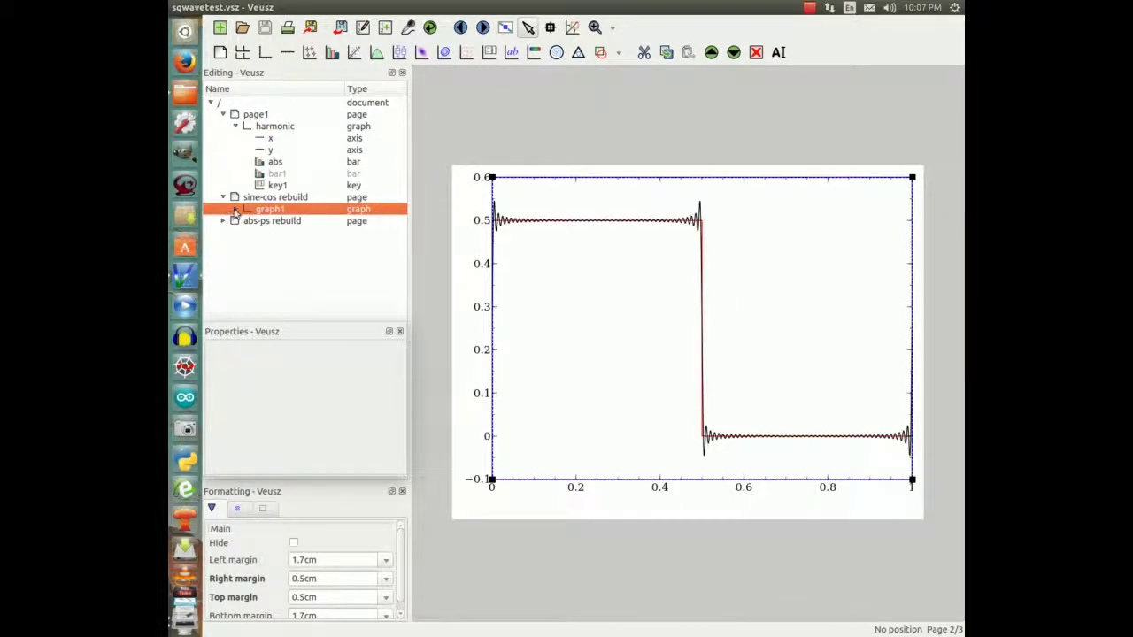
{"action": "left_click", "coordinate": [235, 209]}
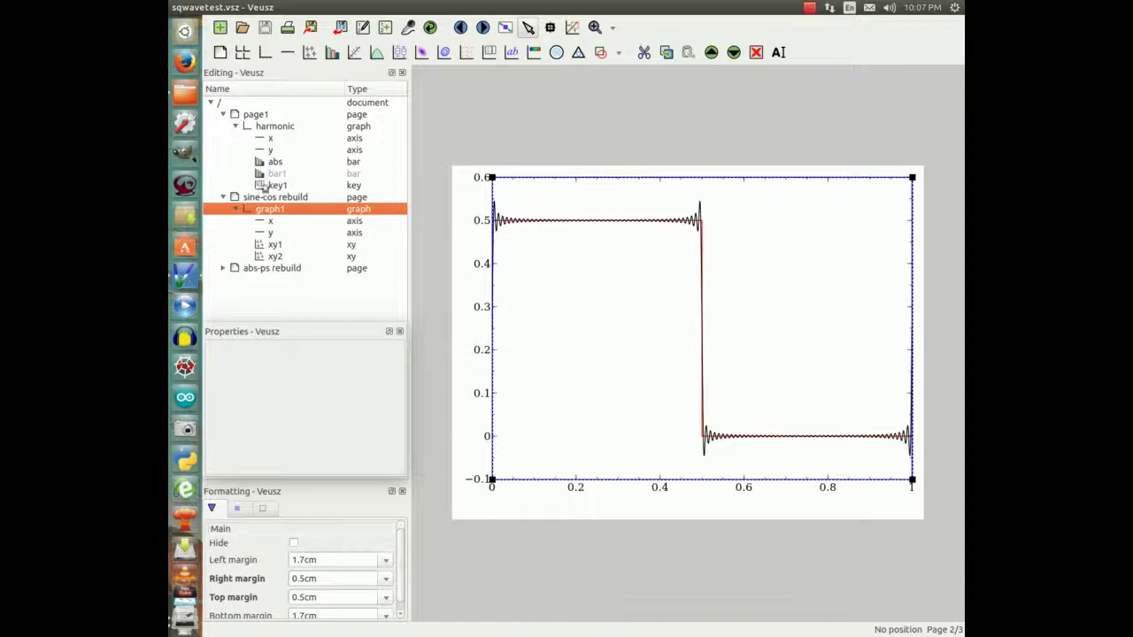
{"action": "left_click", "coordinate": [276, 162]}
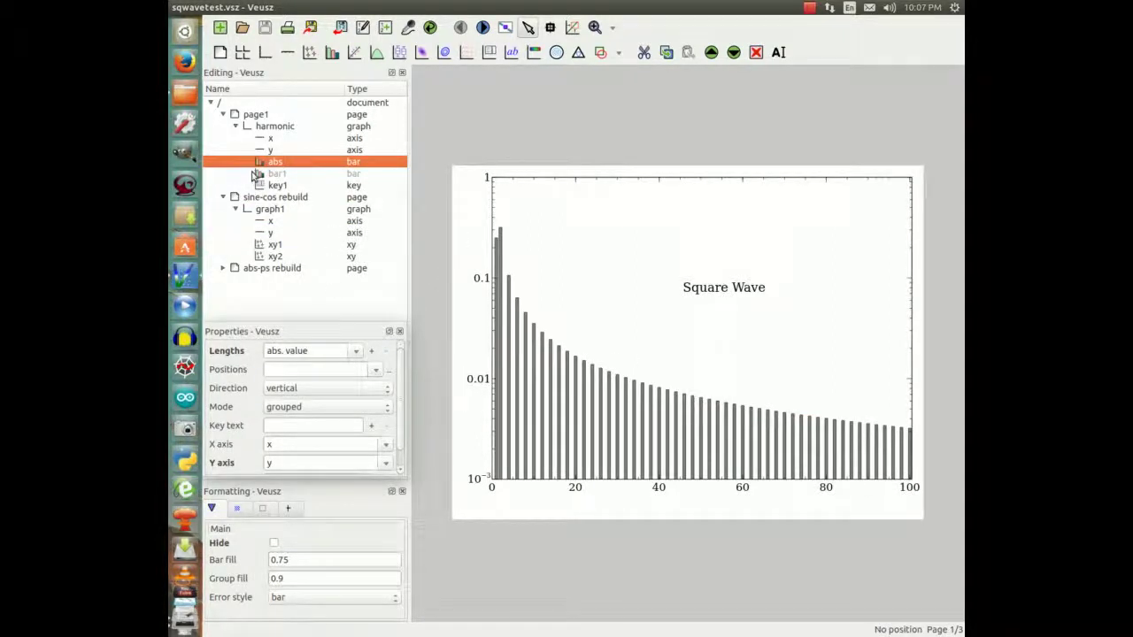
{"action": "left_click", "coordinate": [266, 209]}
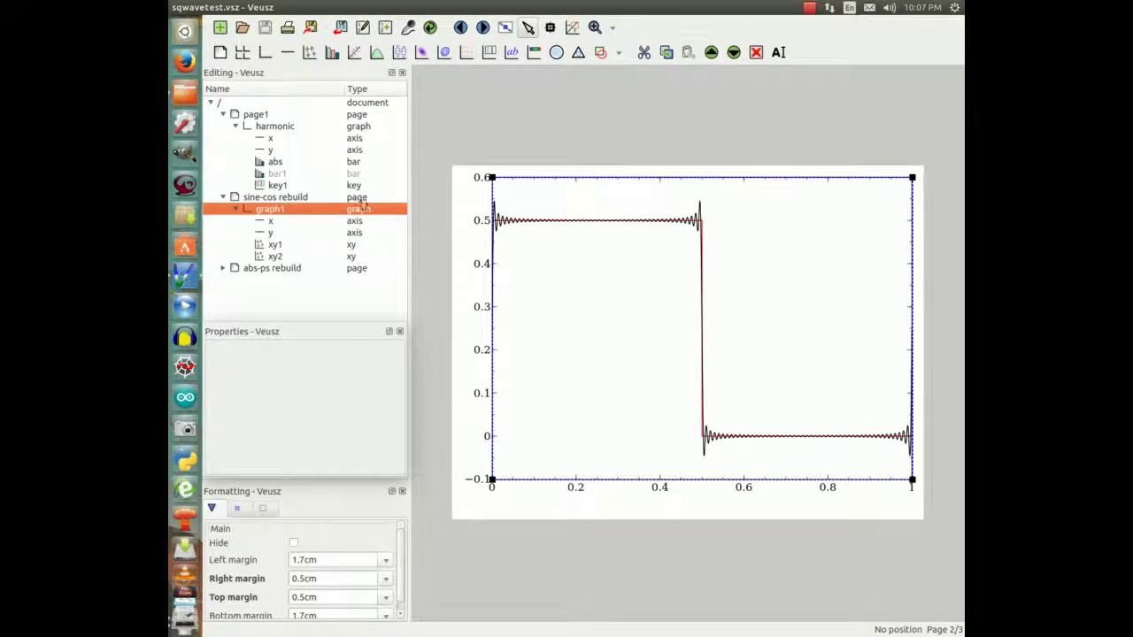
- Expand the abs-ps rebuild page's graph and compare its waveform with the xy1 plot of the sine-cos rebuild
{"action": "left_click", "coordinate": [223, 267]}
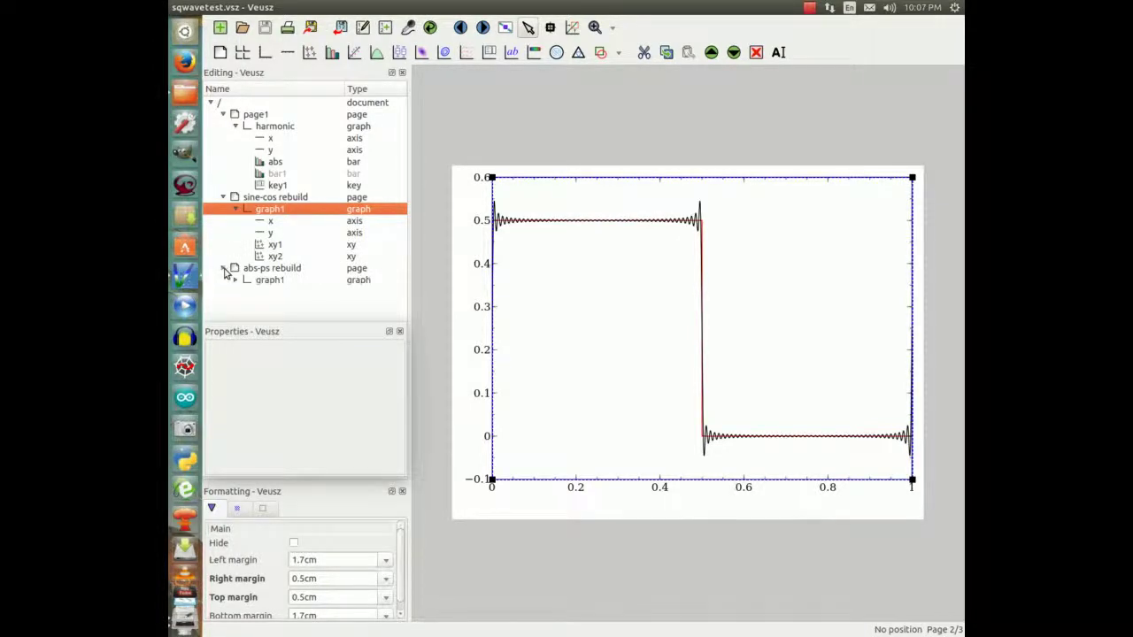
{"action": "left_click", "coordinate": [270, 283]}
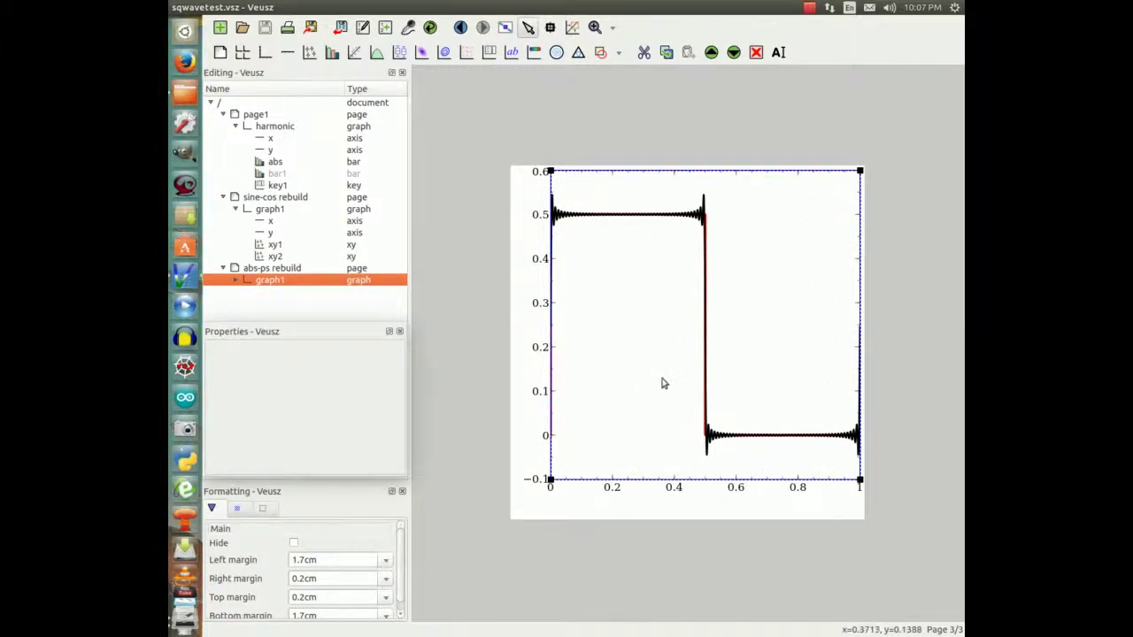
{"action": "left_click", "coordinate": [272, 246]}
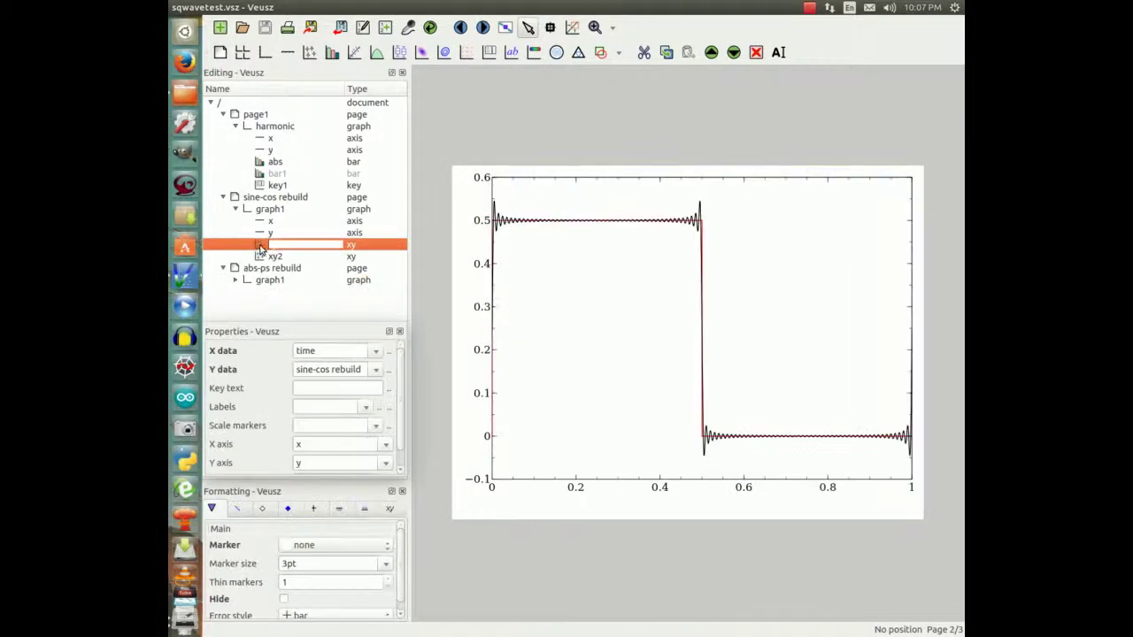
{"action": "left_click", "coordinate": [315, 311]}
{"action": "left_click", "coordinate": [242, 281]}
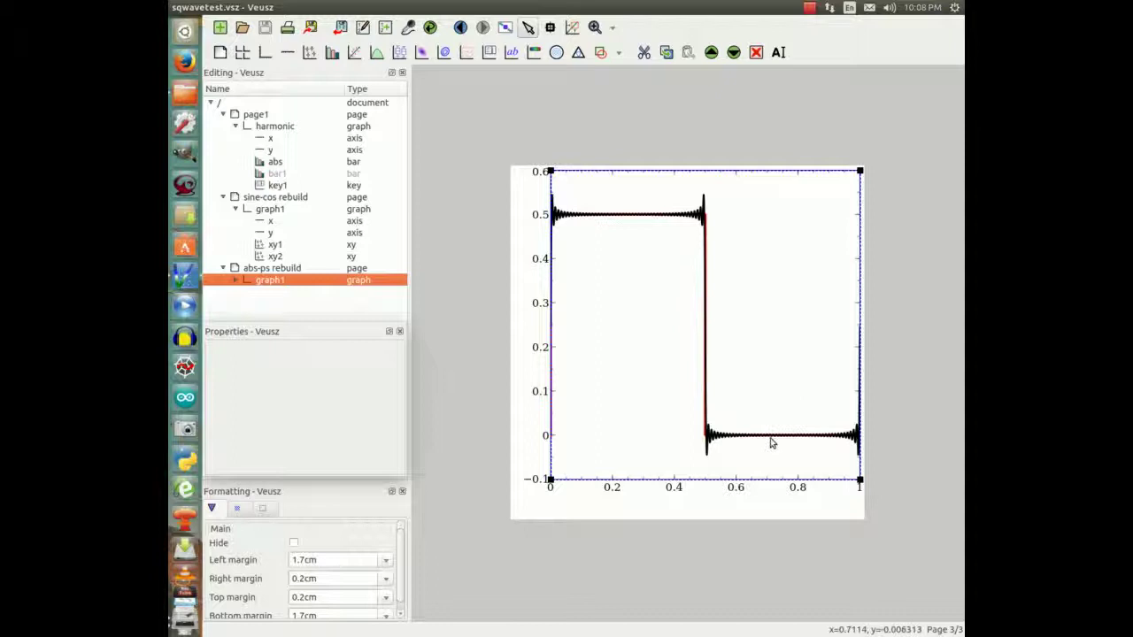
{"action": "left_click", "coordinate": [235, 280]}
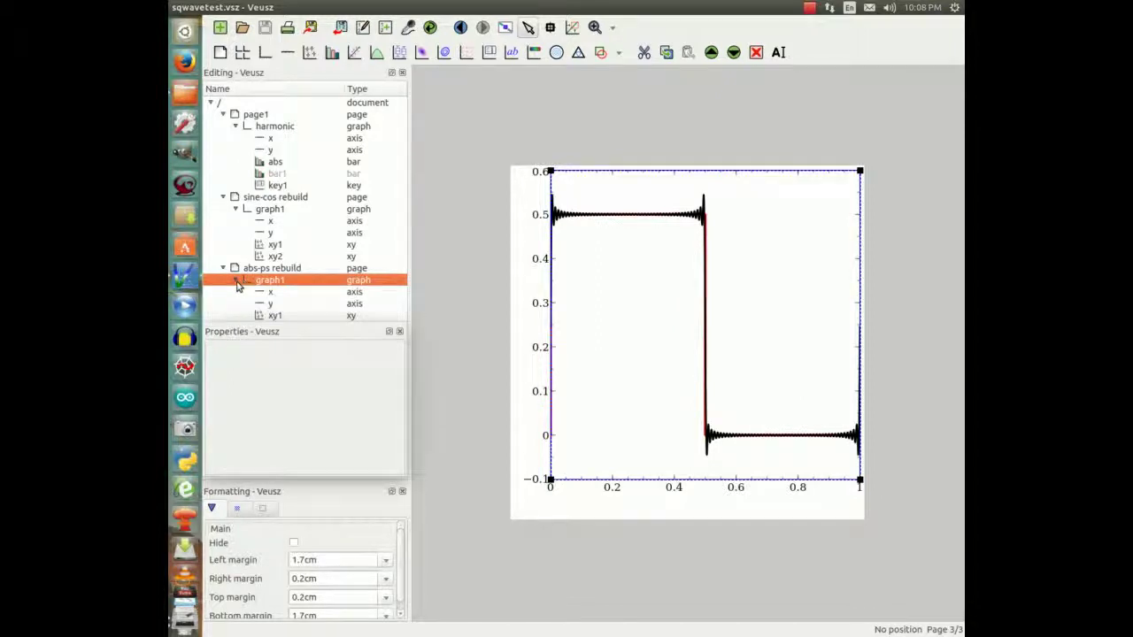
- Review the settings of the abs-ps rebuild page's xy1 plot and the abs bar plot of the harmonic graph
{"action": "left_click", "coordinate": [266, 315]}
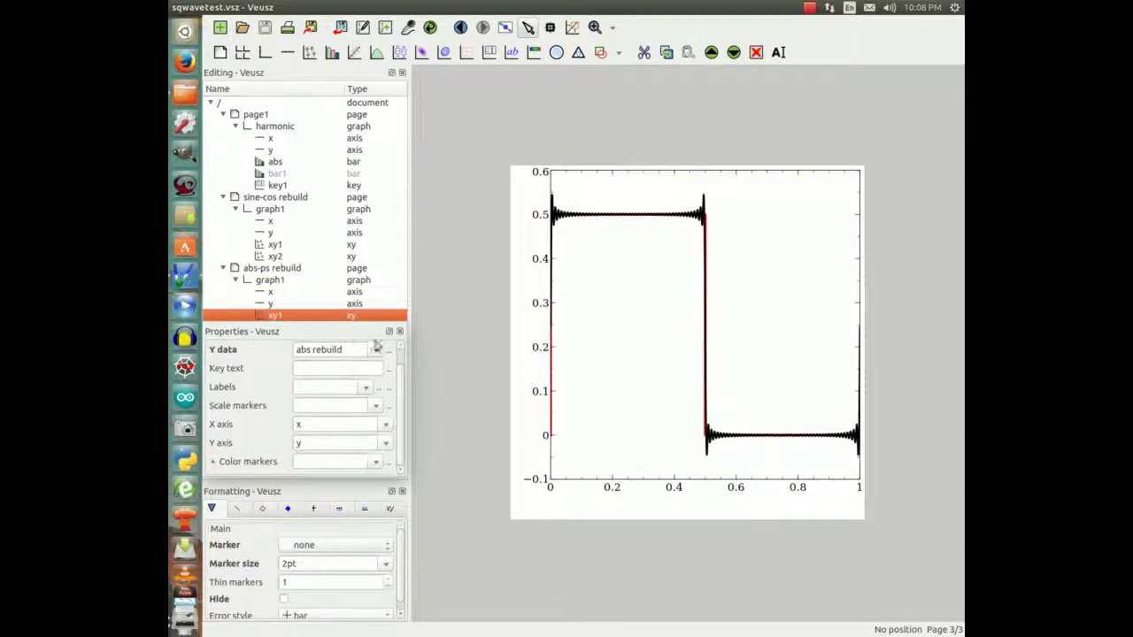
{"action": "left_click_drag", "start_coordinate": [275, 317], "coordinate": [324, 263]}
{"action": "left_click", "coordinate": [270, 162]}
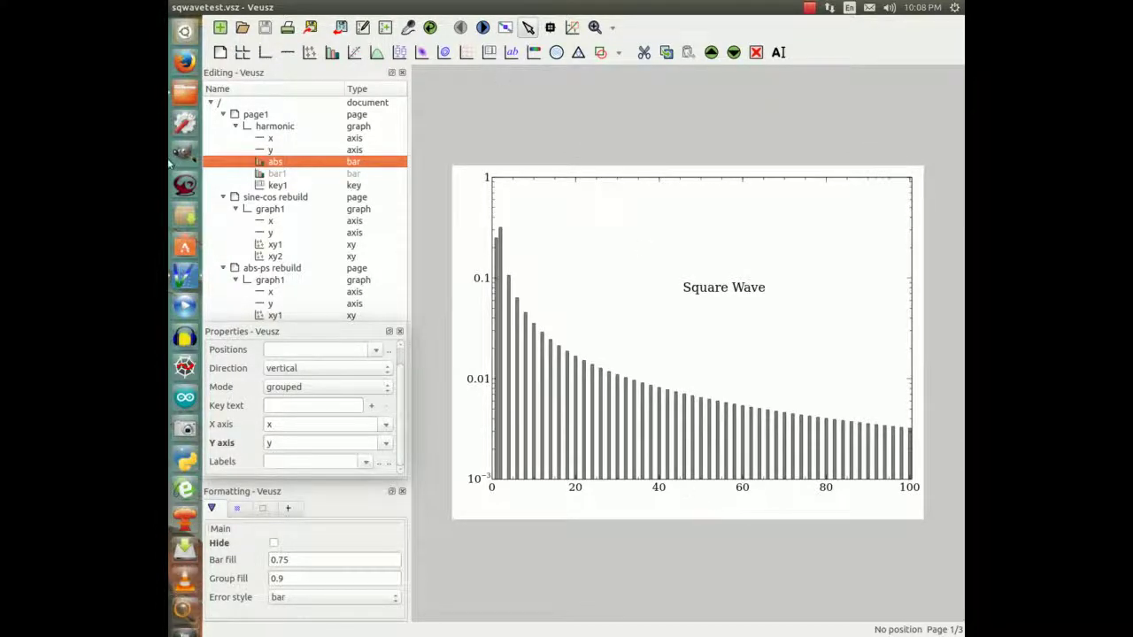
{"action": "right_click", "coordinate": [272, 165]}
{"action": "mouse_move", "coordinate": [279, 167]}
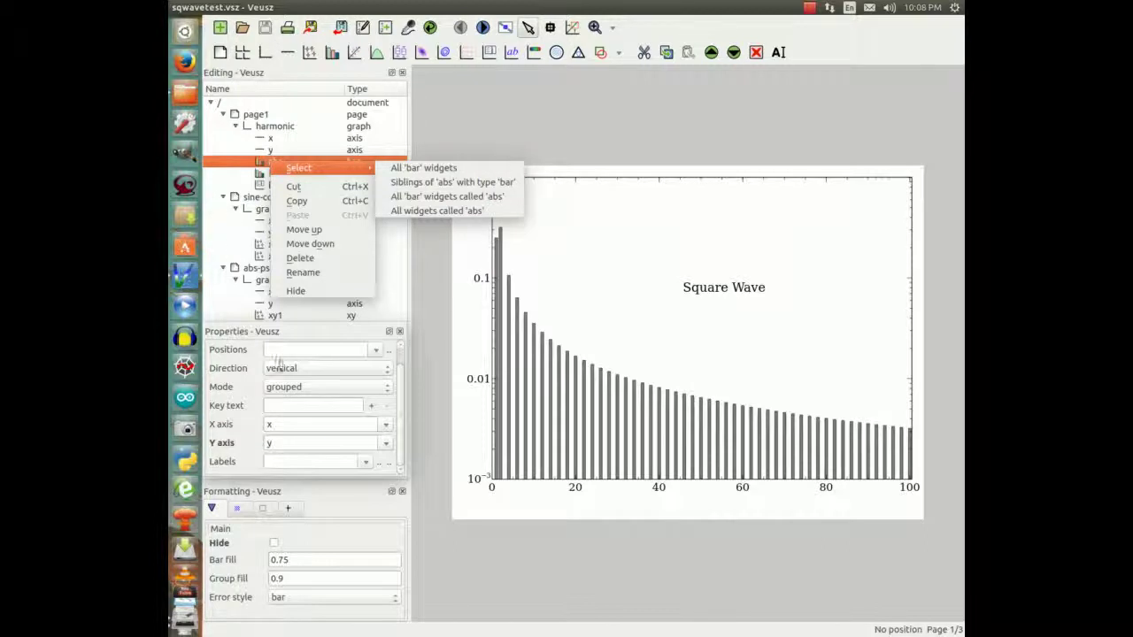
{"action": "left_click", "coordinate": [242, 191]}
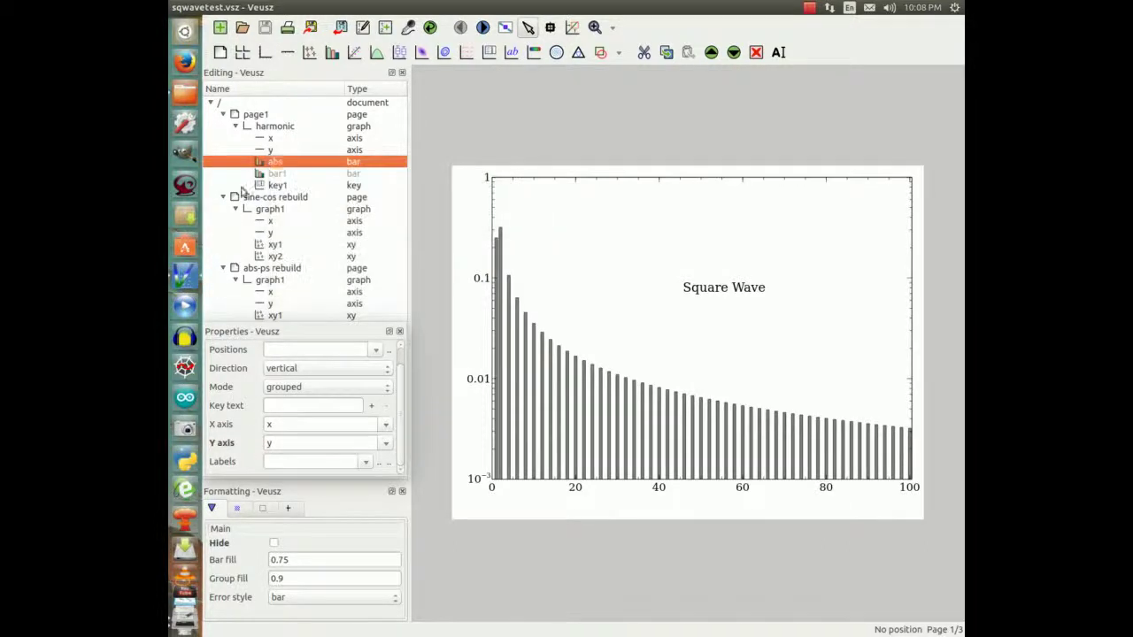
- Lower the harmonic graph's y-axis minimum to 0.00001, and switch it to Auto to expose the smallest harmonics
{"action": "left_click", "coordinate": [268, 151]}
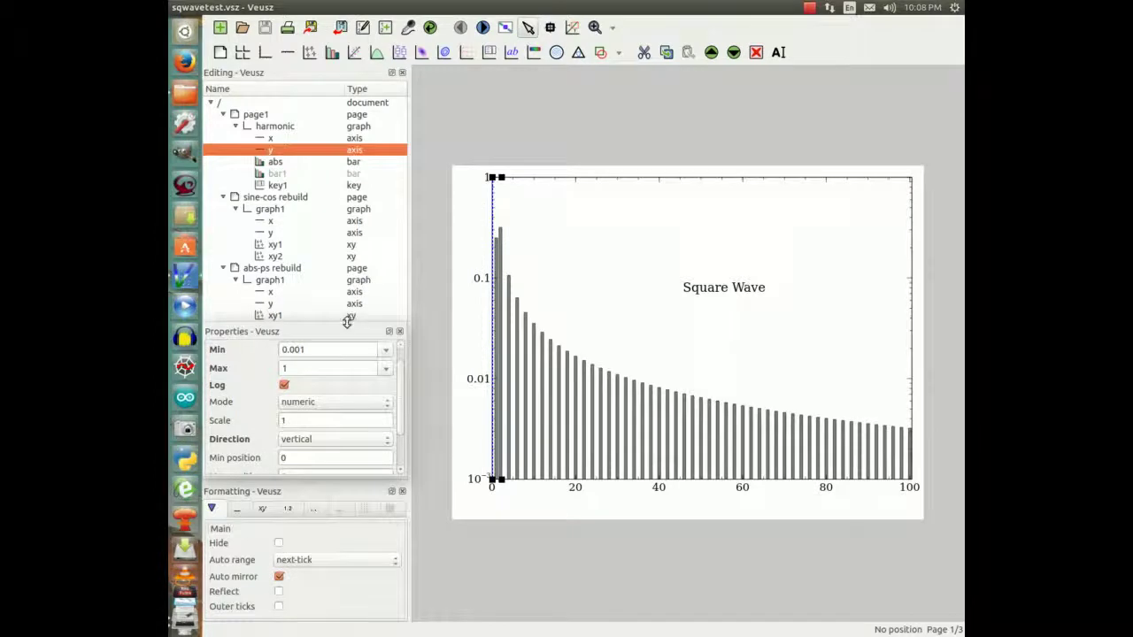
{"action": "left_click", "coordinate": [313, 349]}
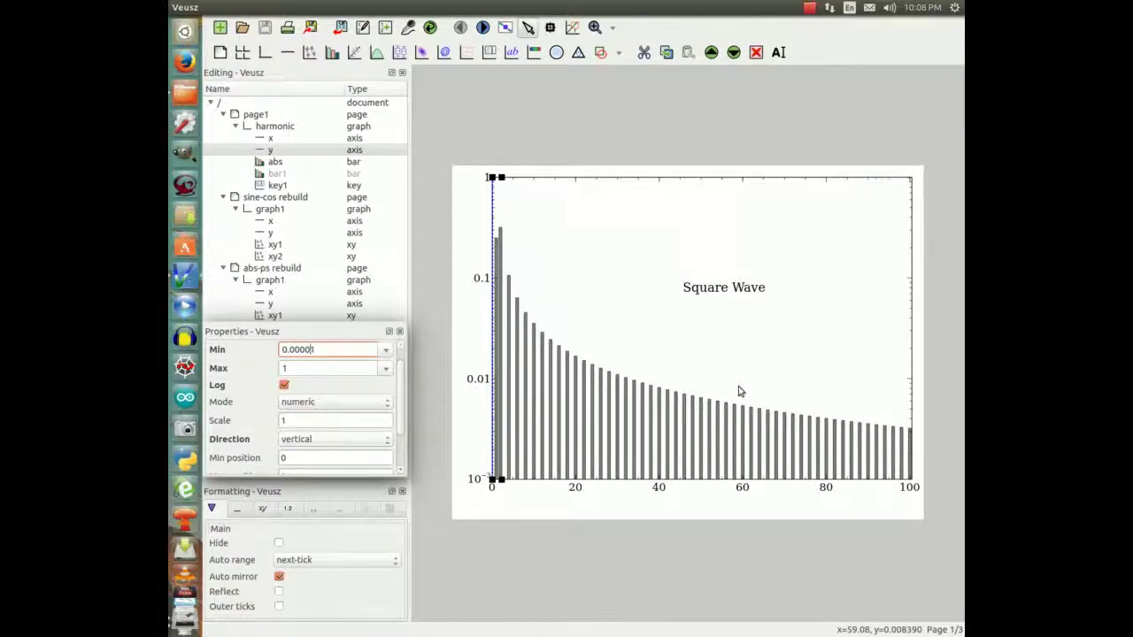
{"action": "key", "text": "Return"}
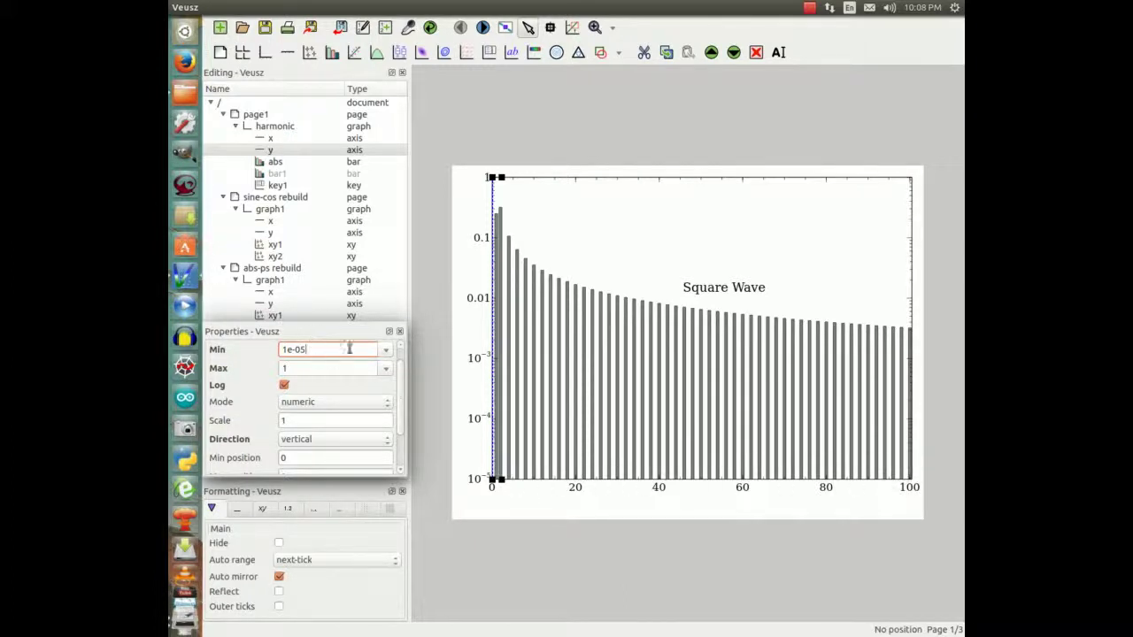
{"action": "left_click", "coordinate": [387, 353]}
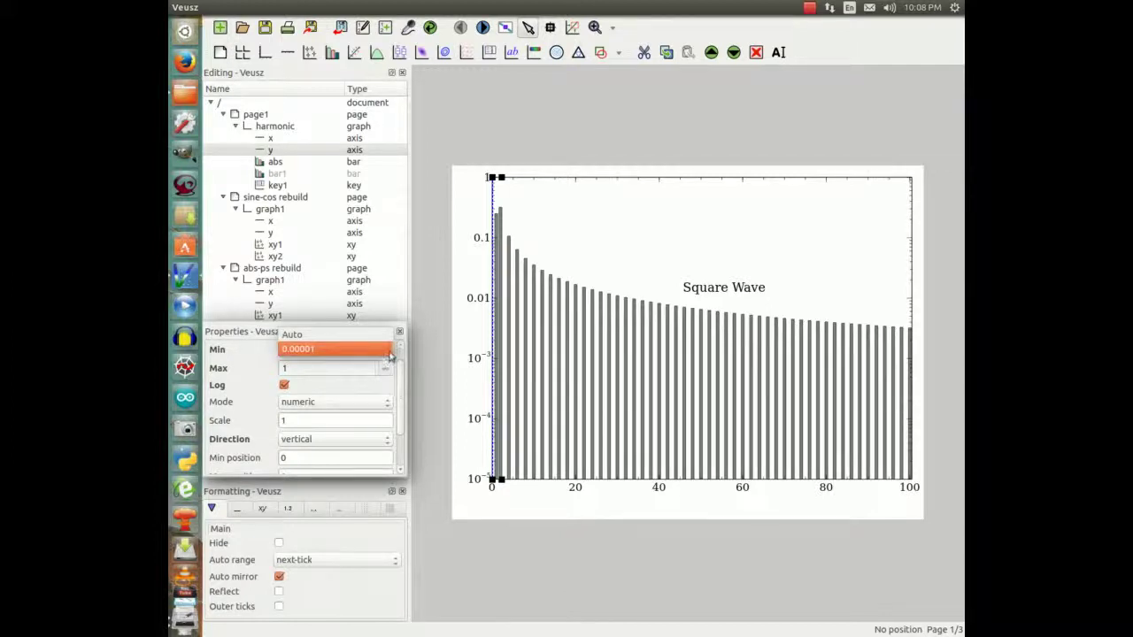
{"action": "left_click", "coordinate": [336, 334]}
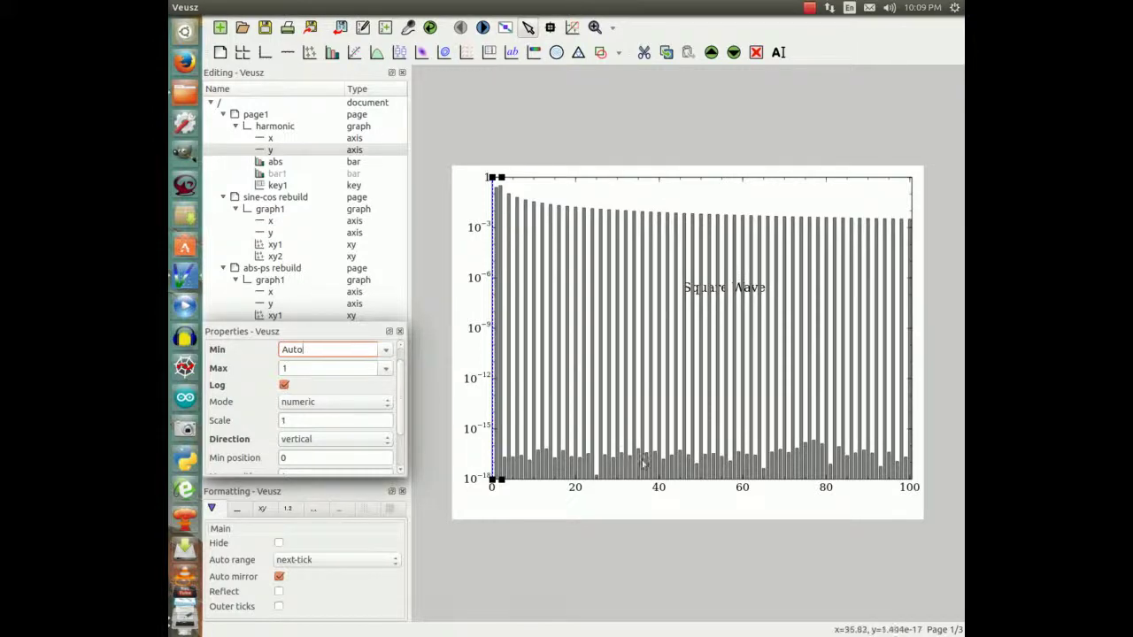
- Set the harmonic graph's y-axis minimum to 0.001, then save and close the Veusz document
{"action": "left_click", "coordinate": [387, 369]}
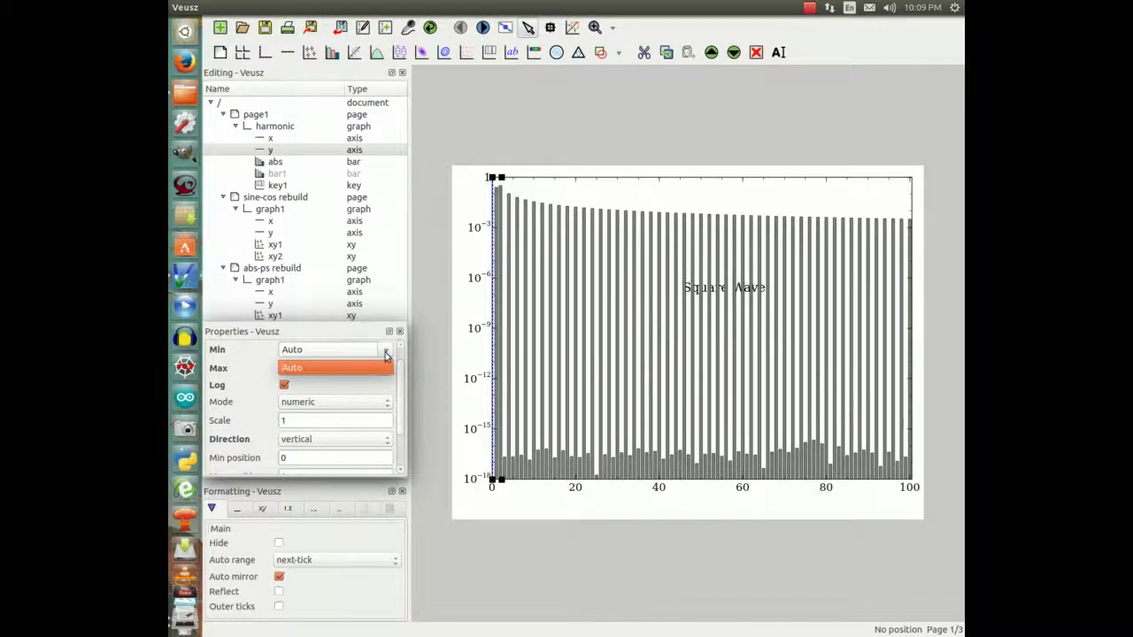
{"action": "type", "text": "1"}
{"action": "left_click", "coordinate": [386, 350]}
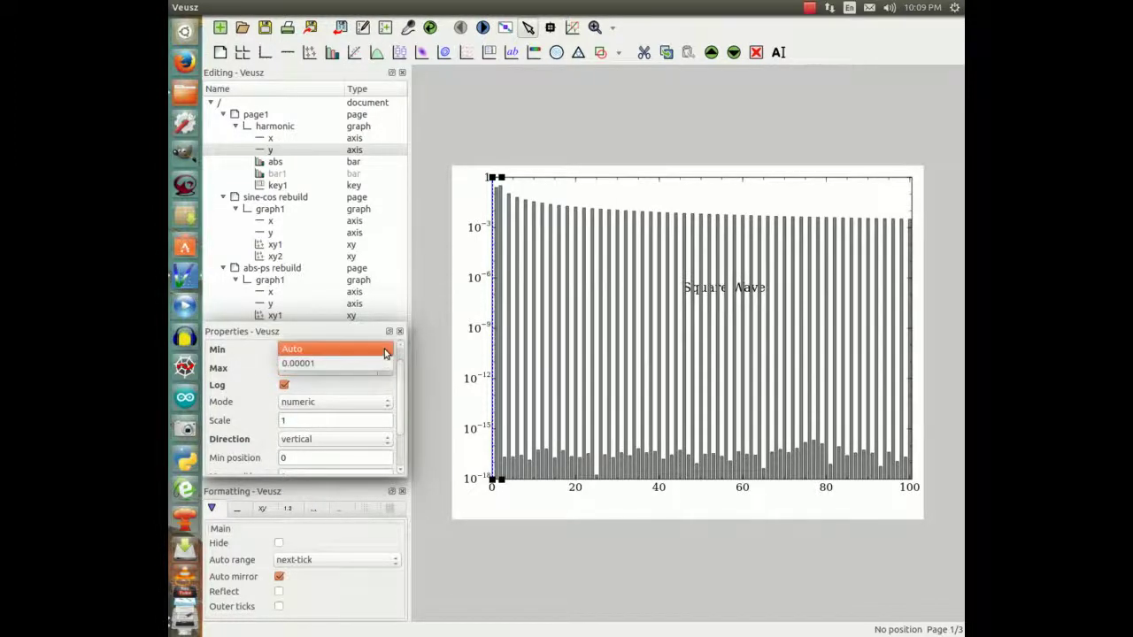
{"action": "left_click", "coordinate": [306, 363]}
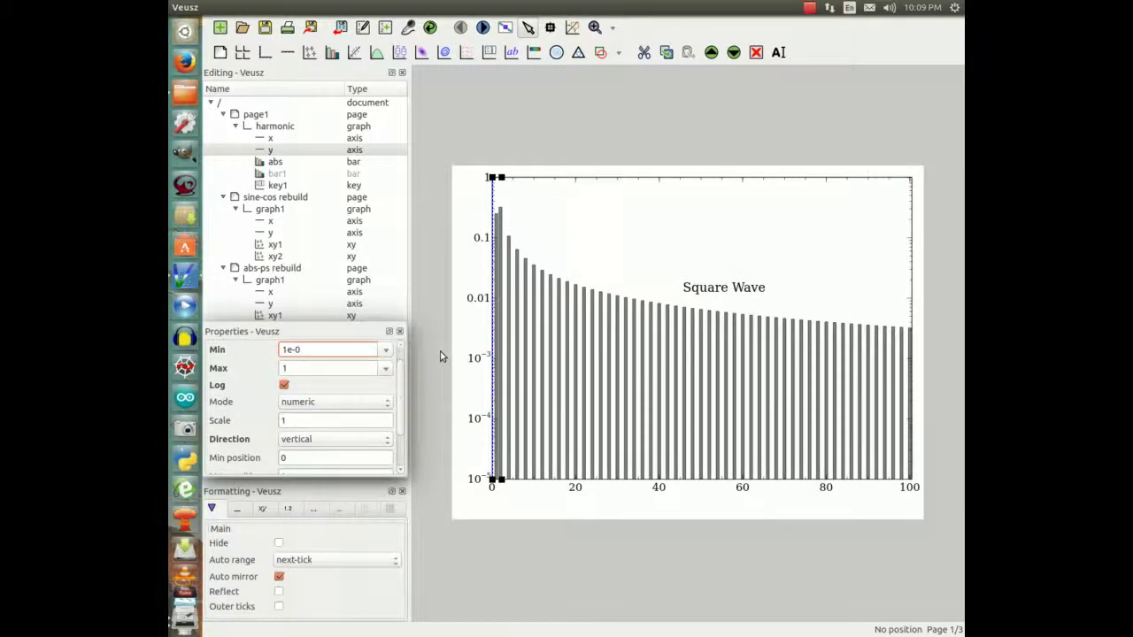
{"action": "key", "text": "Return"}
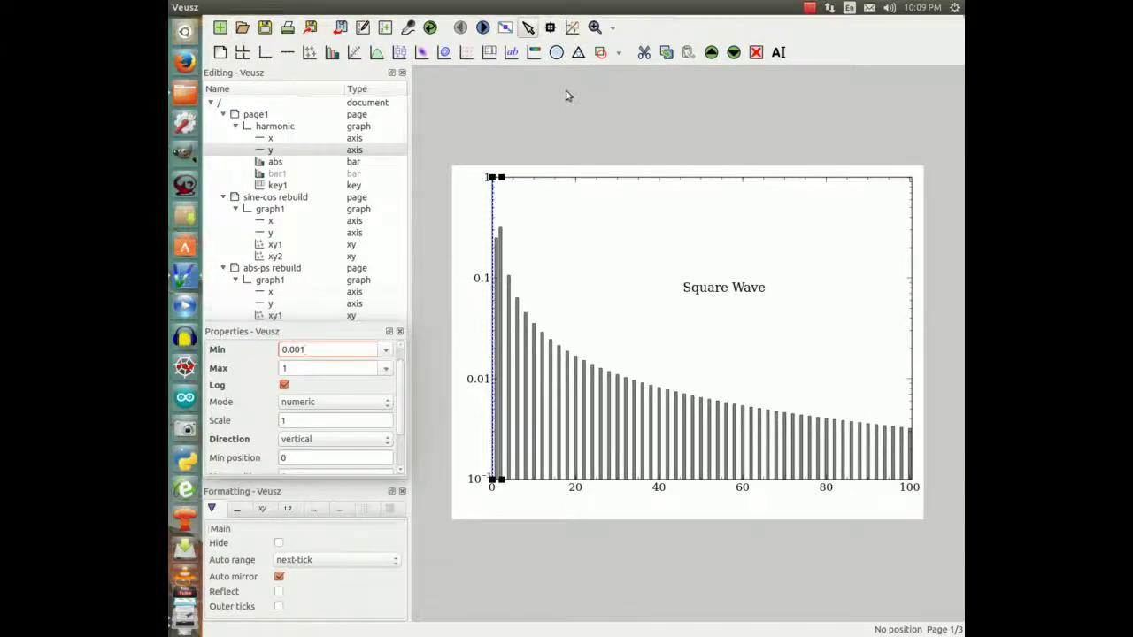
{"action": "left_click", "coordinate": [264, 26]}
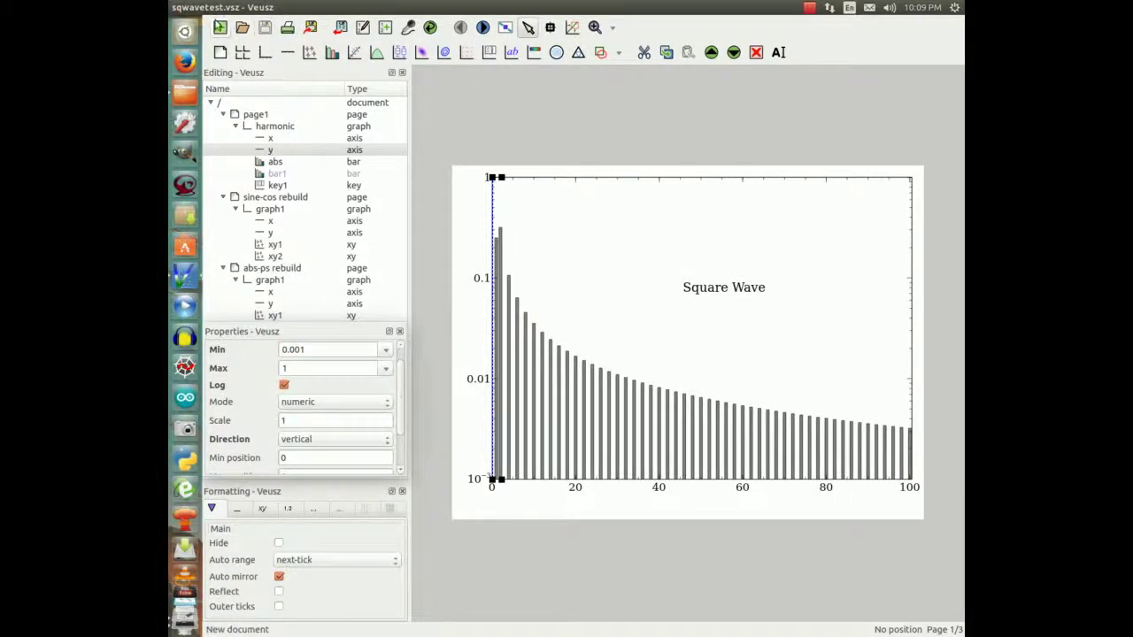
{"action": "left_click", "coordinate": [177, 8]}
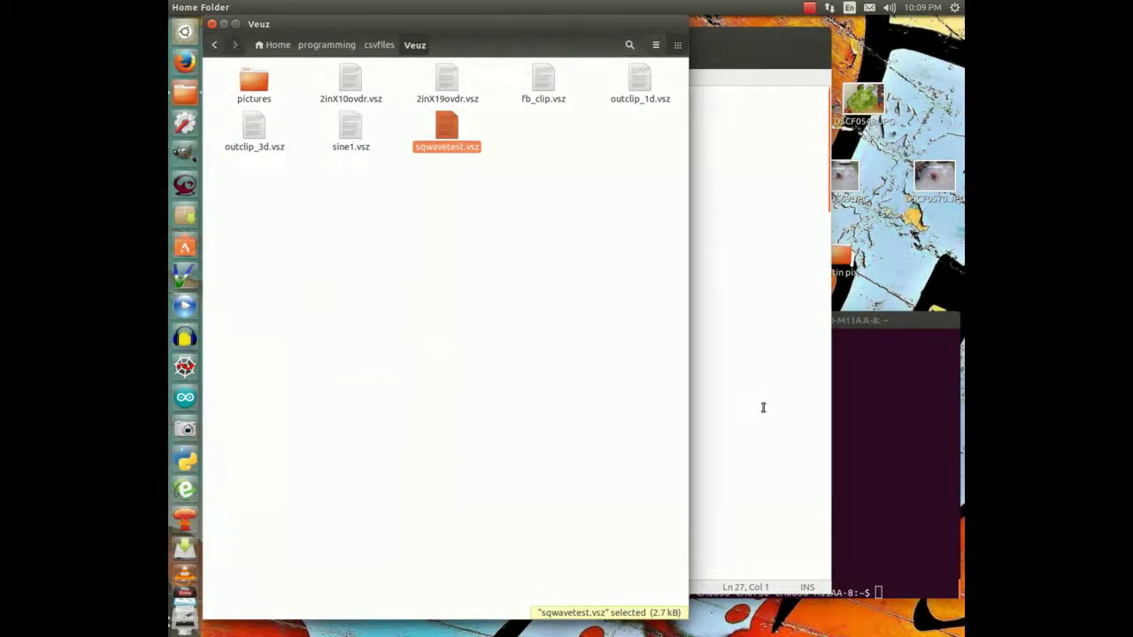
- In fourier.py in gedit, change the sqwavetest2 entry to sqwavetest1 and make it the active fname instead of sine1out
{"action": "left_click", "coordinate": [921, 410]}
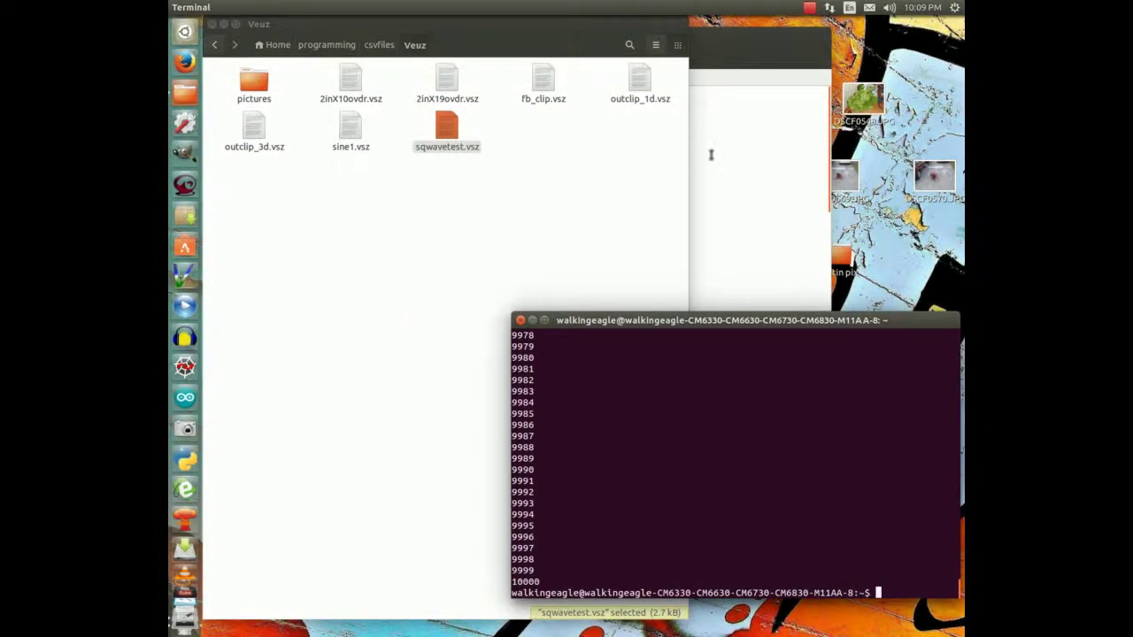
{"action": "left_click", "coordinate": [722, 198]}
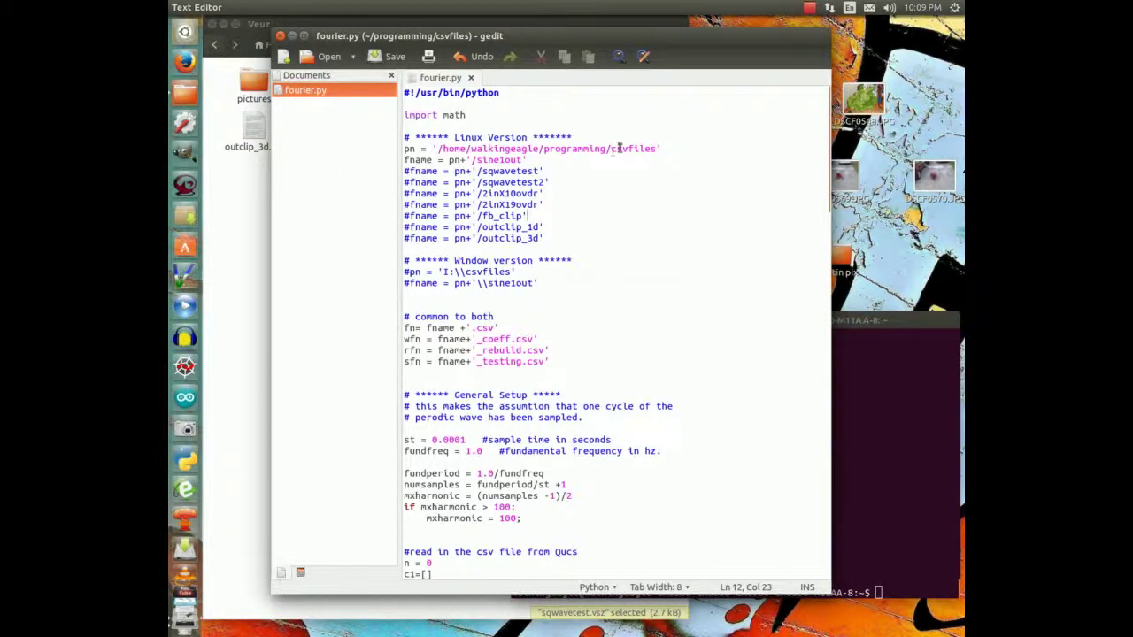
{"action": "left_click", "coordinate": [551, 180]}
{"action": "key", "text": "BackSpace"}
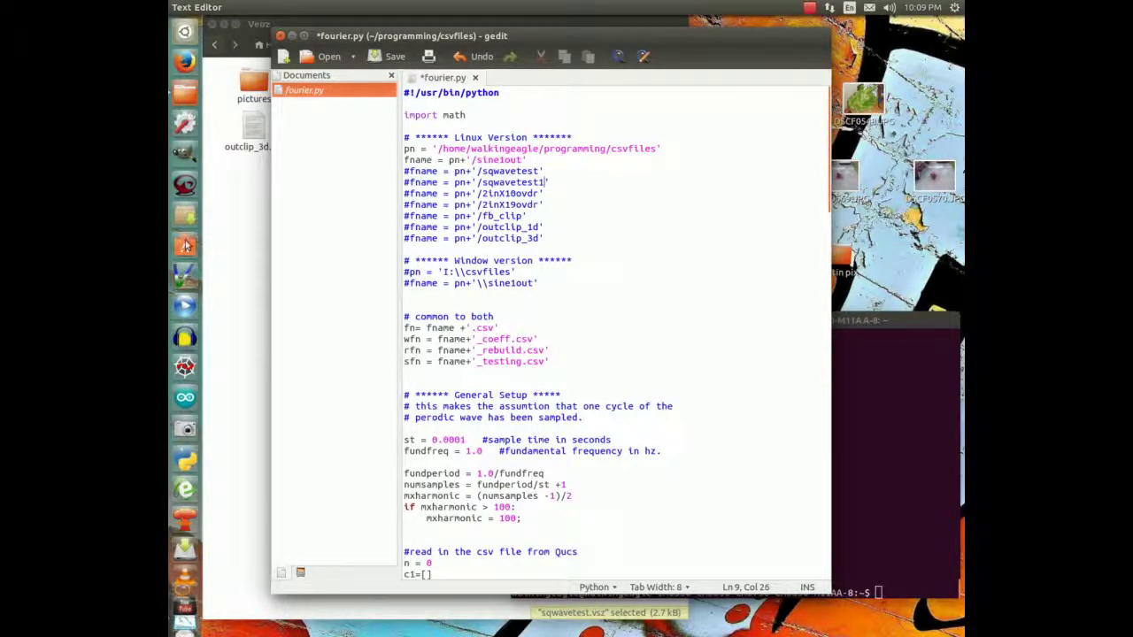
{"action": "left_click", "coordinate": [405, 160]}
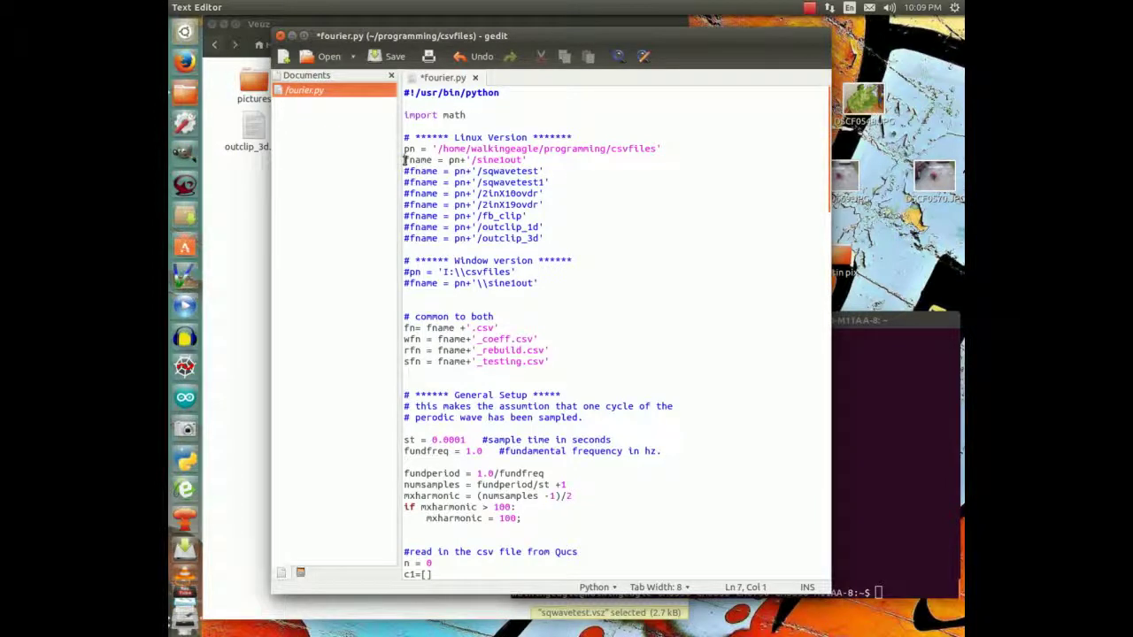
{"action": "type", "text": "#"}
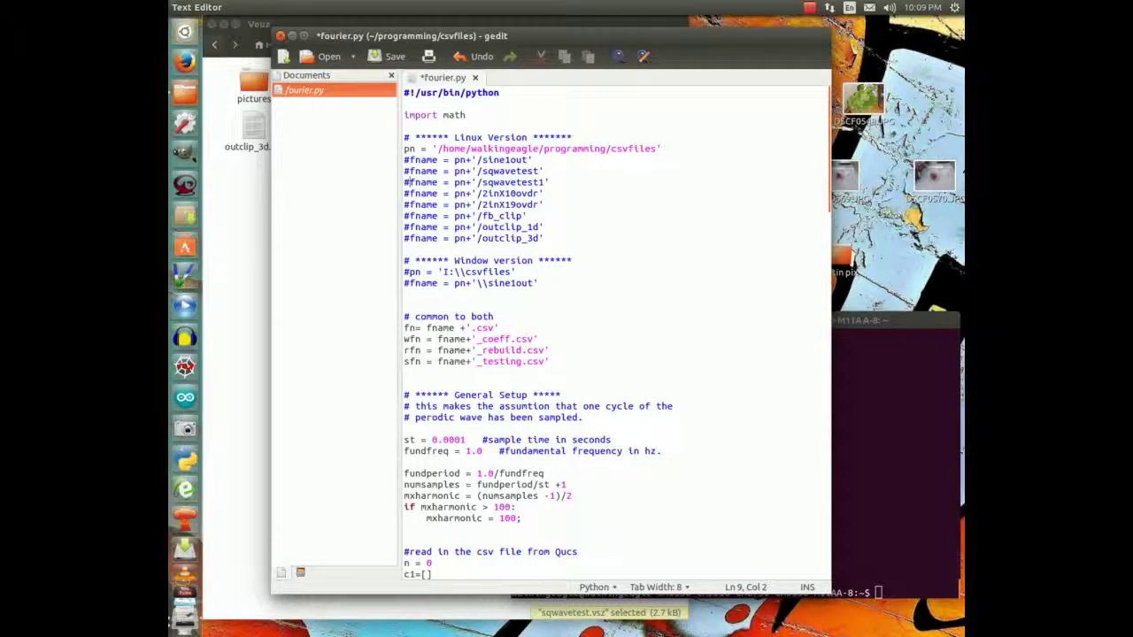
{"action": "key", "text": "BackSpace"}
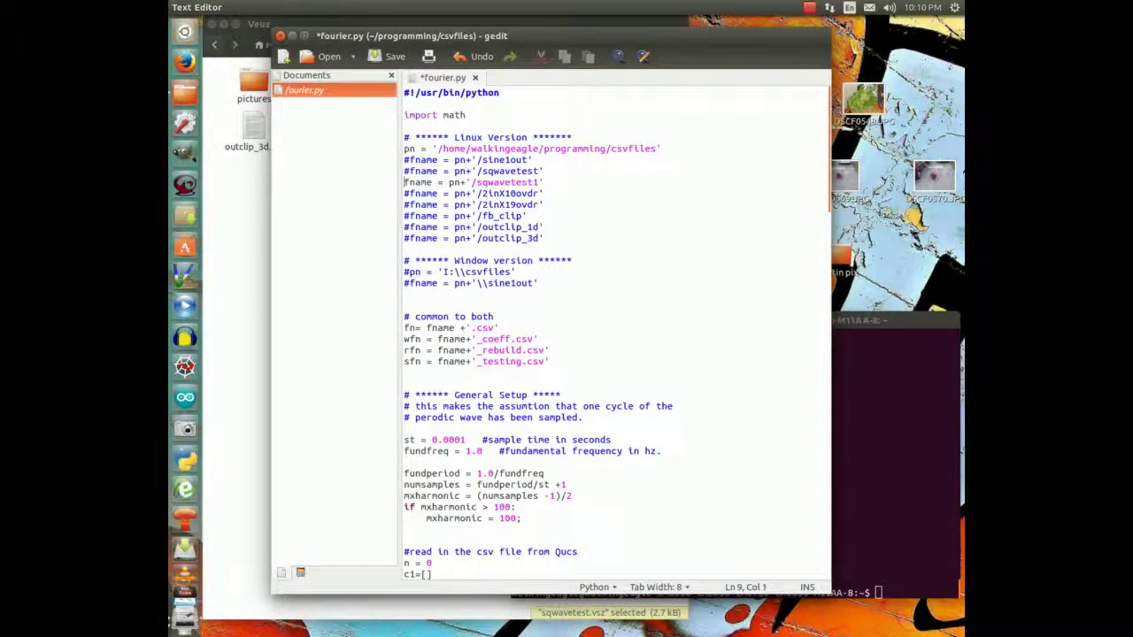
- Raise the mxharmonic limit to 1000 in both the condition and the assignment, and save fourier.py
{"action": "left_click", "coordinate": [518, 508]}
{"action": "type", "text": "0"}
{"action": "left_click", "coordinate": [410, 539]}
{"action": "left_click", "coordinate": [374, 55]}
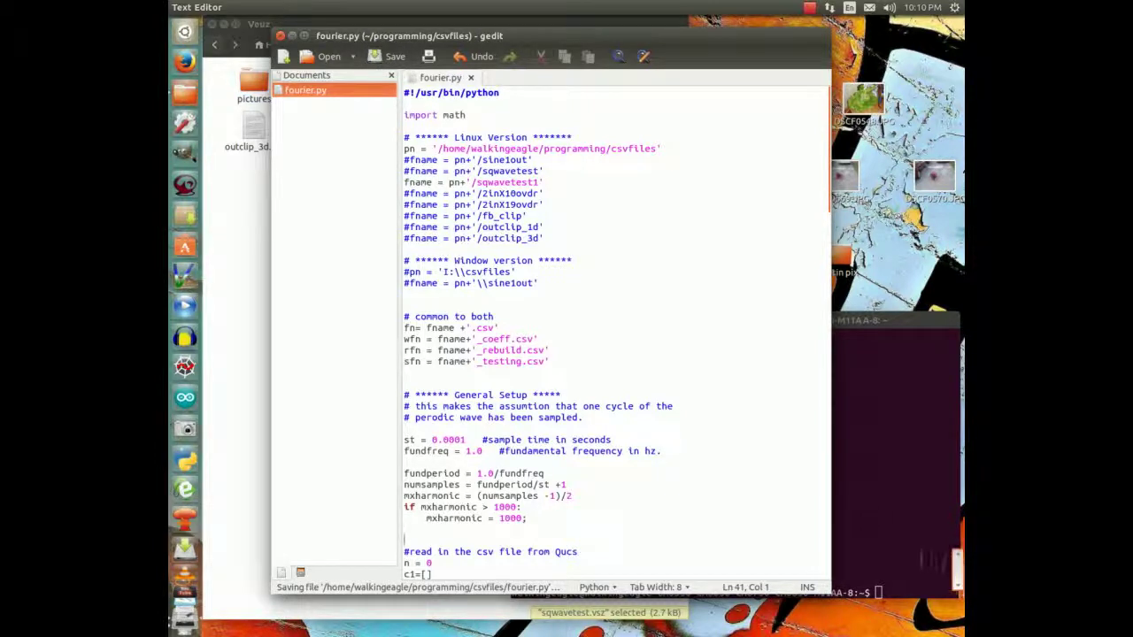
- Rerun the previous Fourier analysis command in the terminal and check the csvfiles folder for the sqwavetest1 output files
{"action": "left_click", "coordinate": [887, 555]}
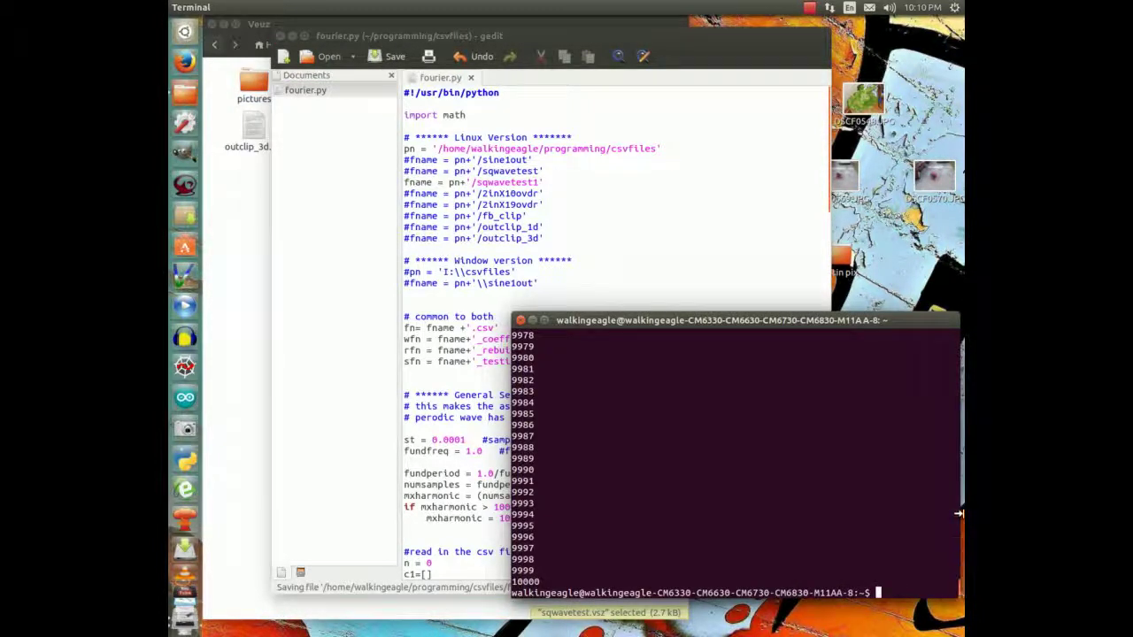
{"action": "key", "text": "Up"}
{"action": "key", "text": "Return"}
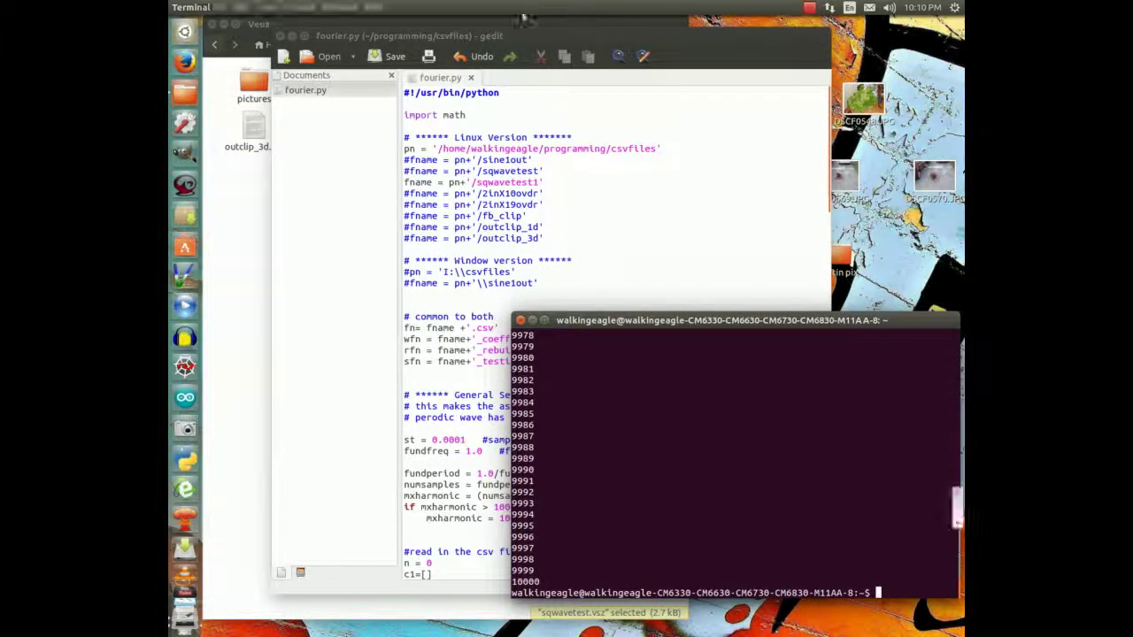
{"action": "left_click", "coordinate": [238, 251]}
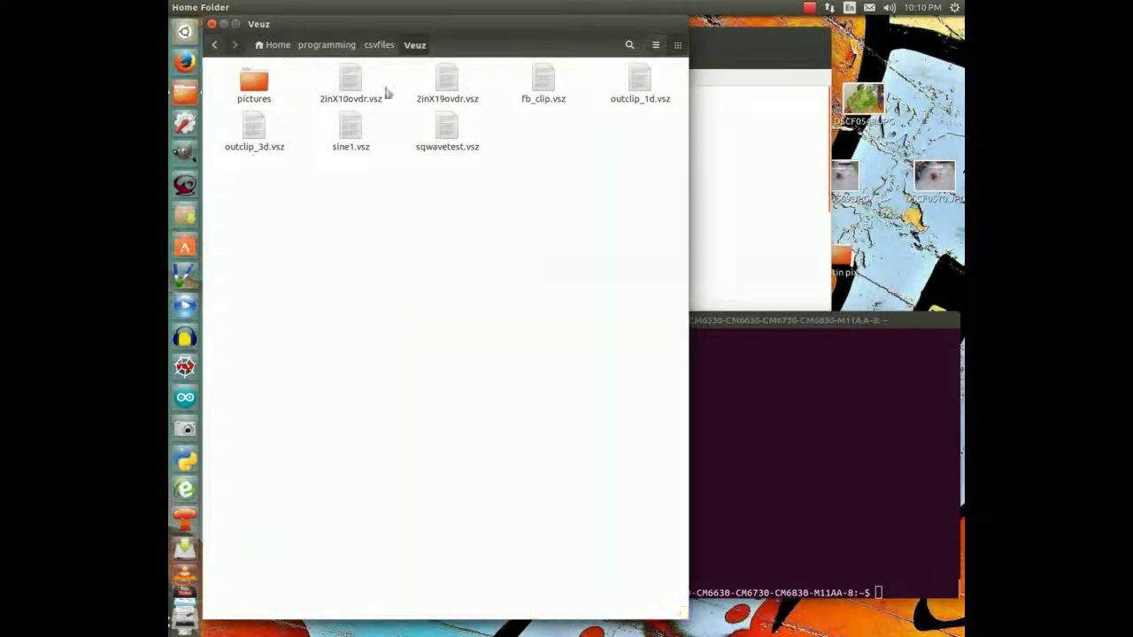
{"action": "left_click", "coordinate": [379, 45]}
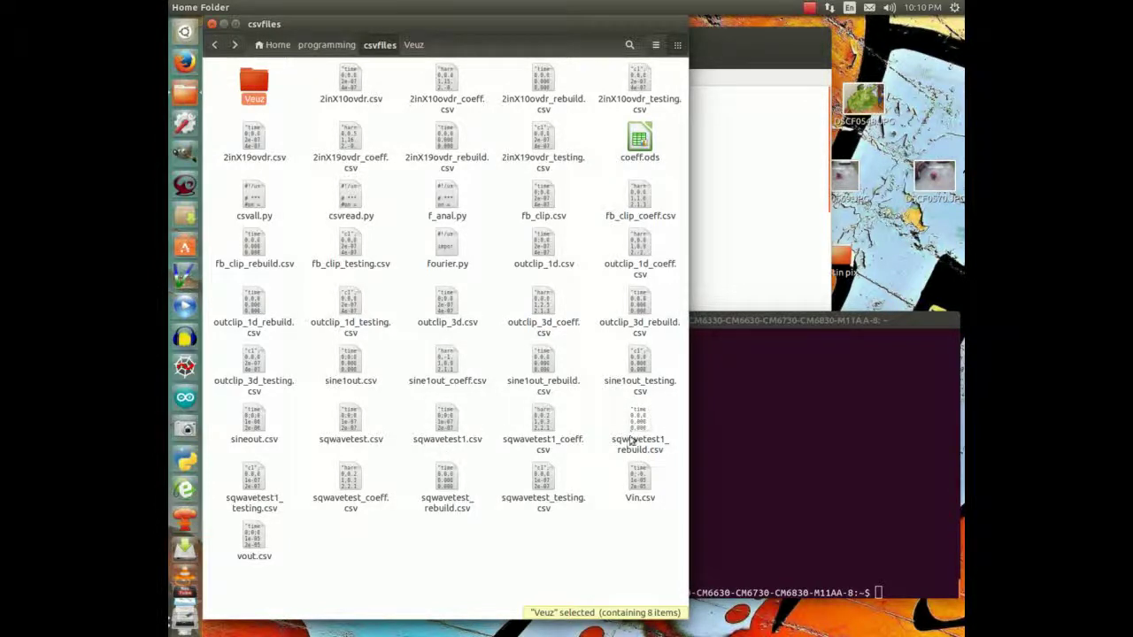
- Close the gedit window with fourier.py and the terminal window
{"action": "left_click", "coordinate": [748, 255]}
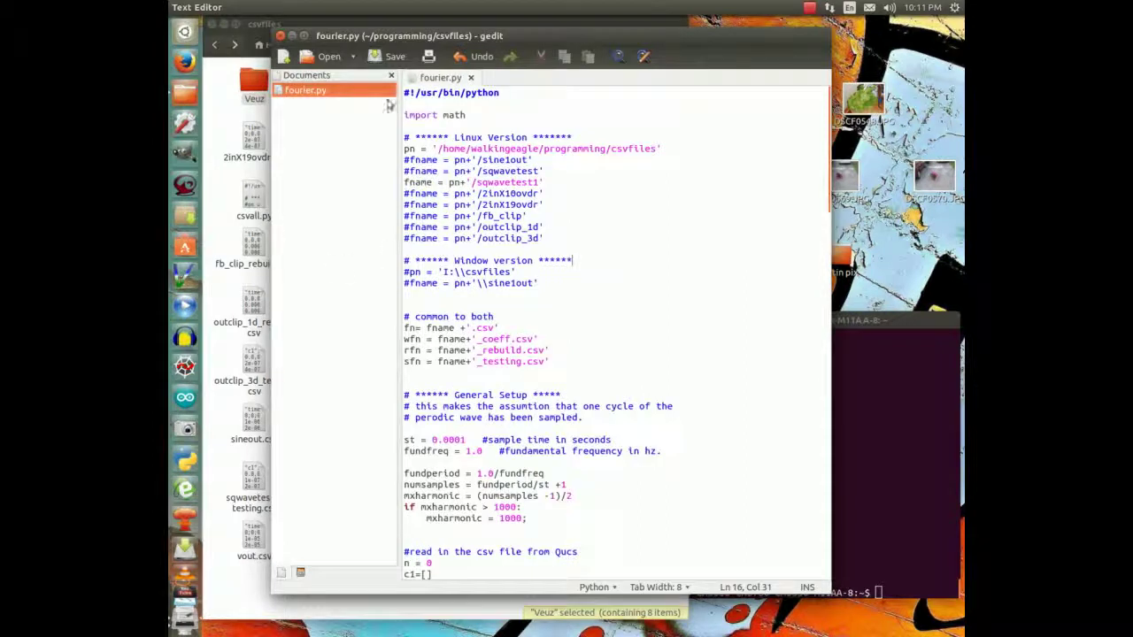
{"action": "left_click", "coordinate": [280, 37]}
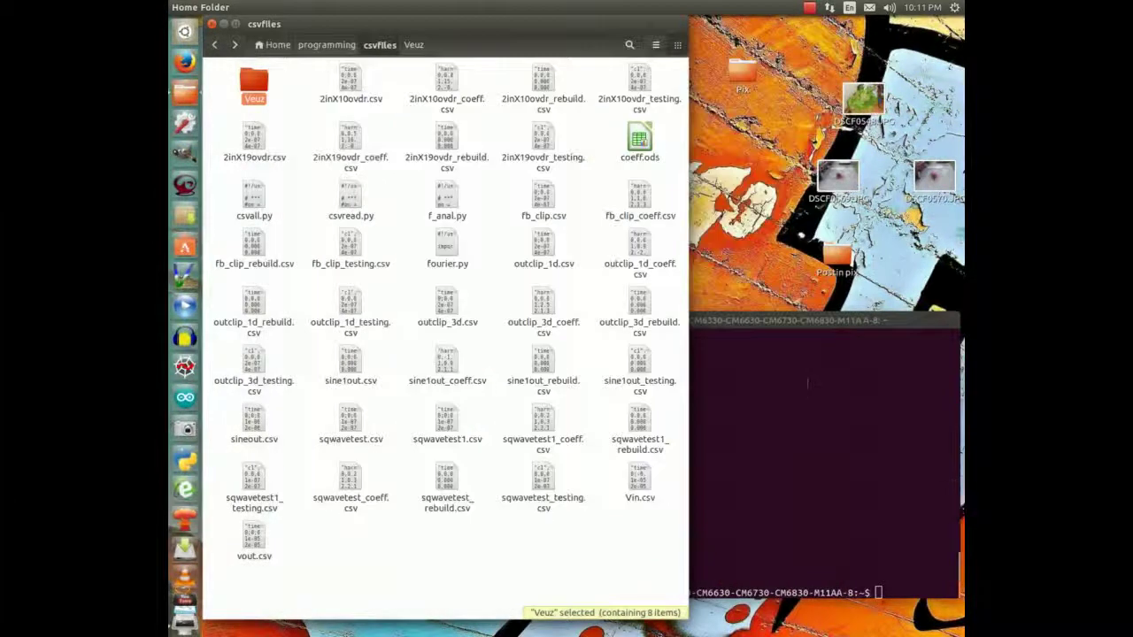
{"action": "left_click", "coordinate": [876, 323]}
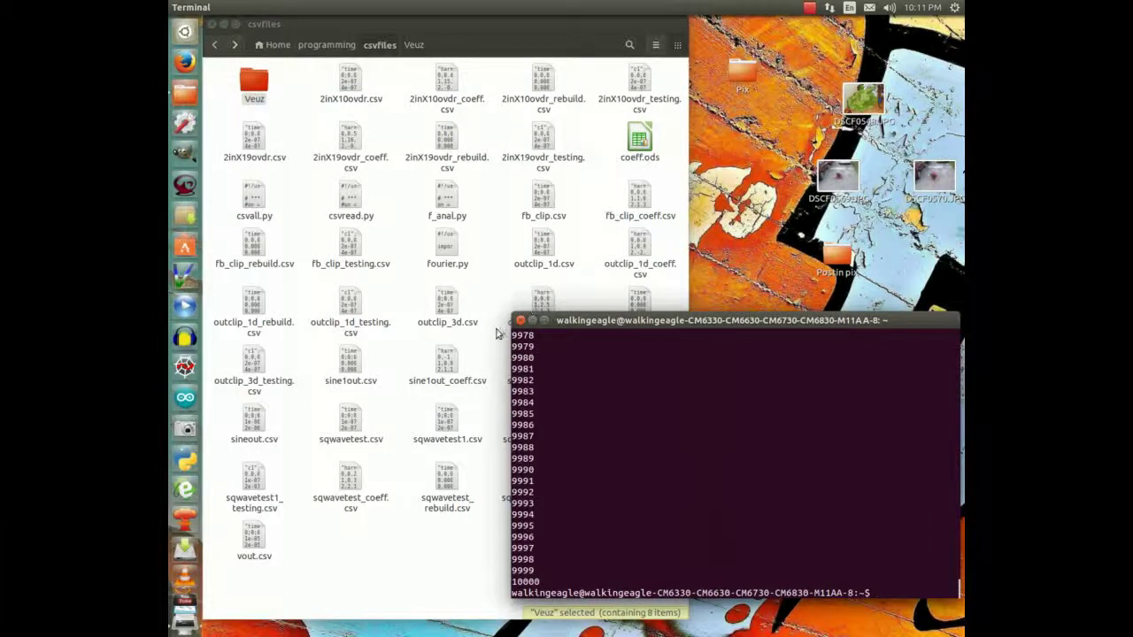
{"action": "left_click", "coordinate": [519, 320]}
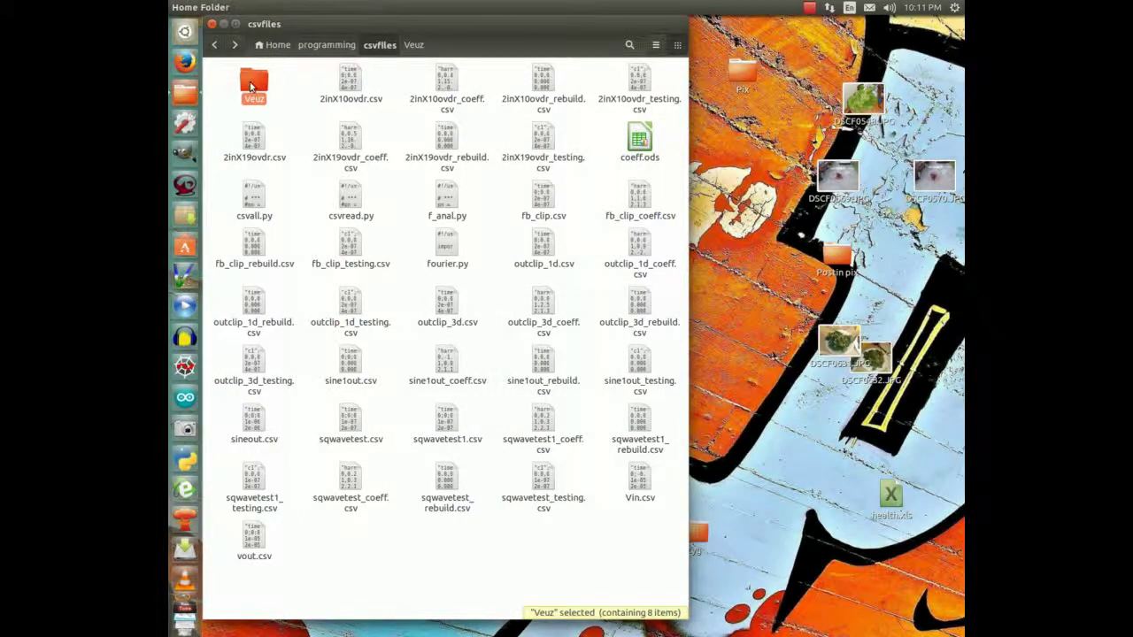
- Duplicate sqwavetest.vsz within the Veuz folder
{"action": "double_click", "coordinate": [253, 82]}
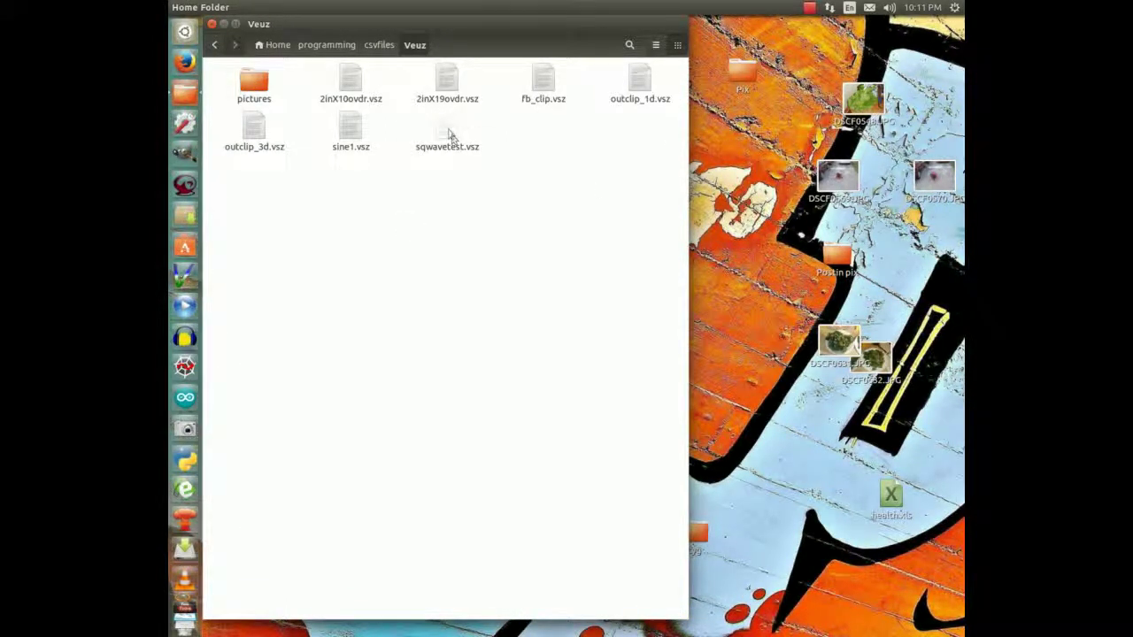
{"action": "right_click", "coordinate": [448, 133]}
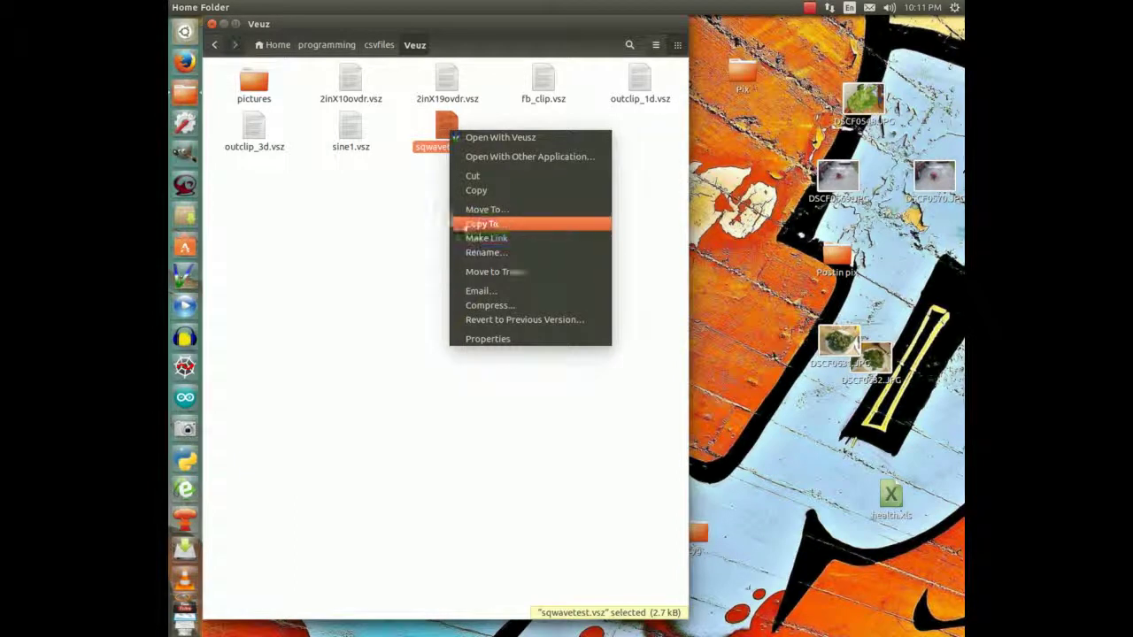
{"action": "left_click", "coordinate": [479, 193]}
{"action": "right_click", "coordinate": [537, 135]}
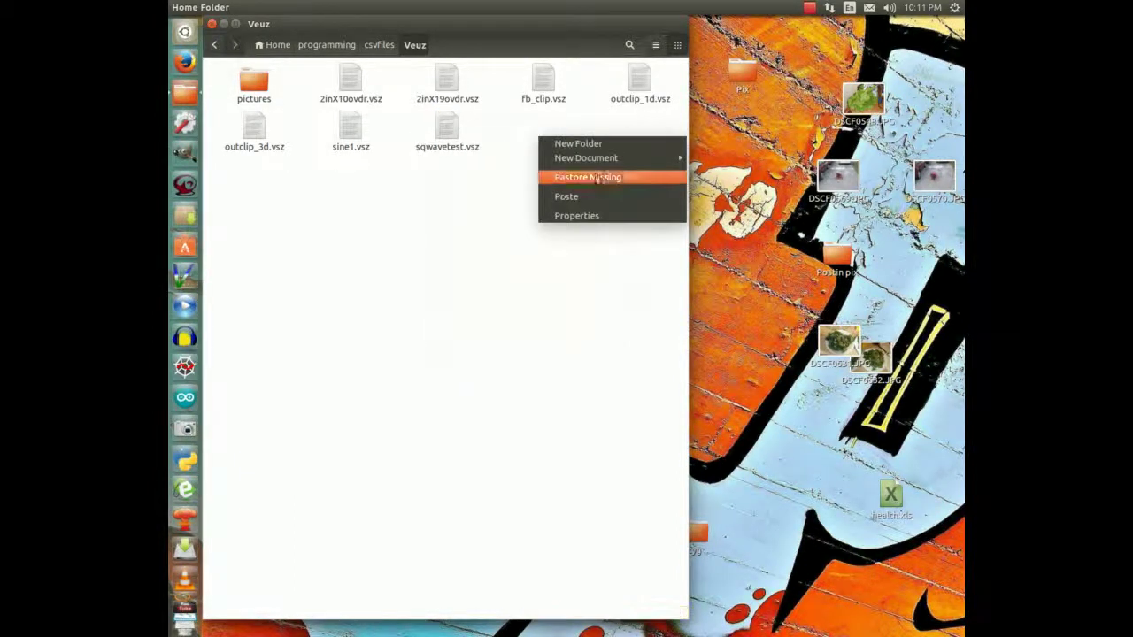
{"action": "left_click", "coordinate": [575, 198]}
- Rename the duplicated file sqwavetest (copy).vsz as sqwavetest1.vsz
{"action": "right_click", "coordinate": [546, 154]}
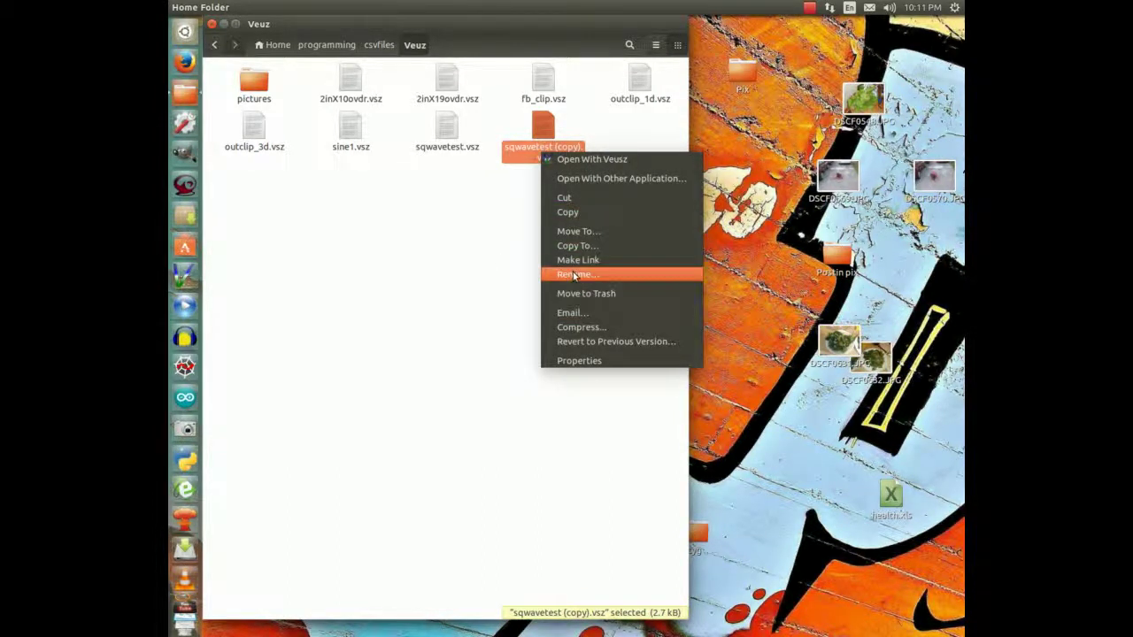
{"action": "left_click", "coordinate": [574, 276]}
{"action": "left_click", "coordinate": [550, 155]}
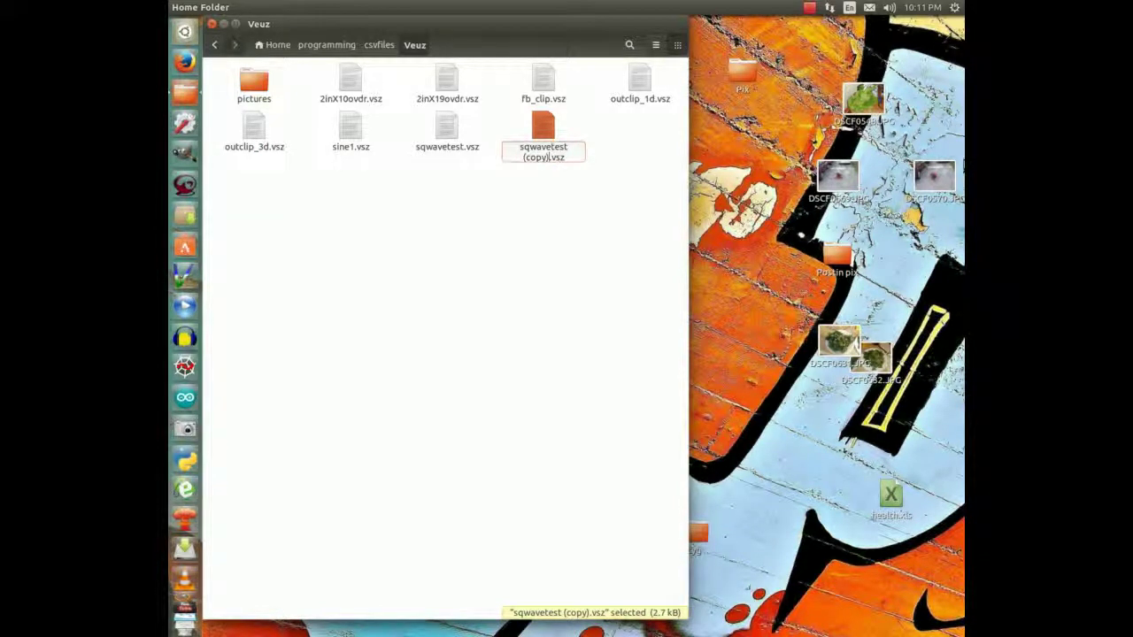
{"action": "key", "text": "BackSpace"}
{"action": "key", "text": "BackSpace"}
{"action": "key", "text": "BackSpace"}
{"action": "key", "text": "BackSpace"}
{"action": "key", "text": "BackSpace"}
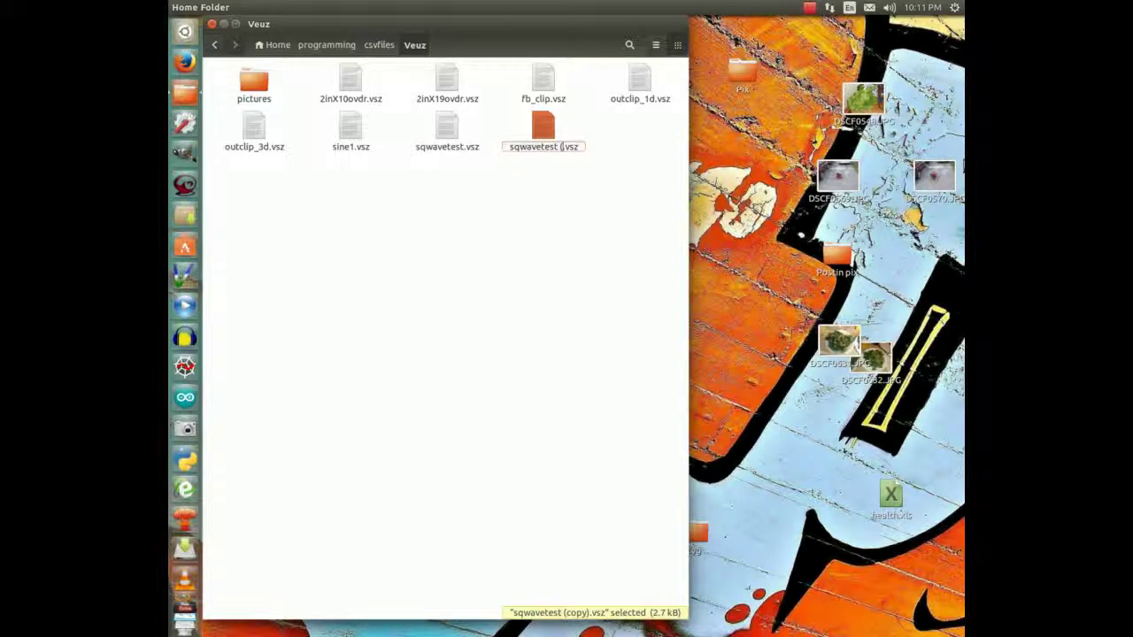
{"action": "key", "text": "BackSpace"}
{"action": "key", "text": "BackSpace"}
{"action": "key", "text": "BackSpace"}
{"action": "type", "text": "1"}
{"action": "key", "text": "BackSpace"}
{"action": "type", "text": "1"}
{"action": "key", "text": "Return"}
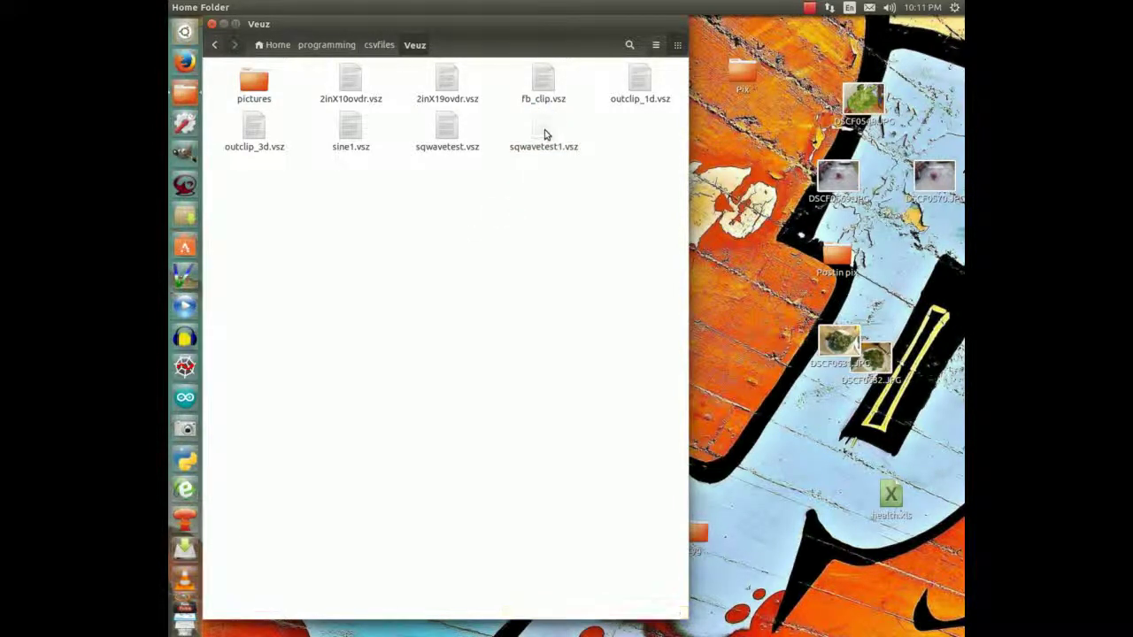
- Open sqwavetest1.vsz in Veusz and show the data navigator window
{"action": "double_click", "coordinate": [543, 131]}
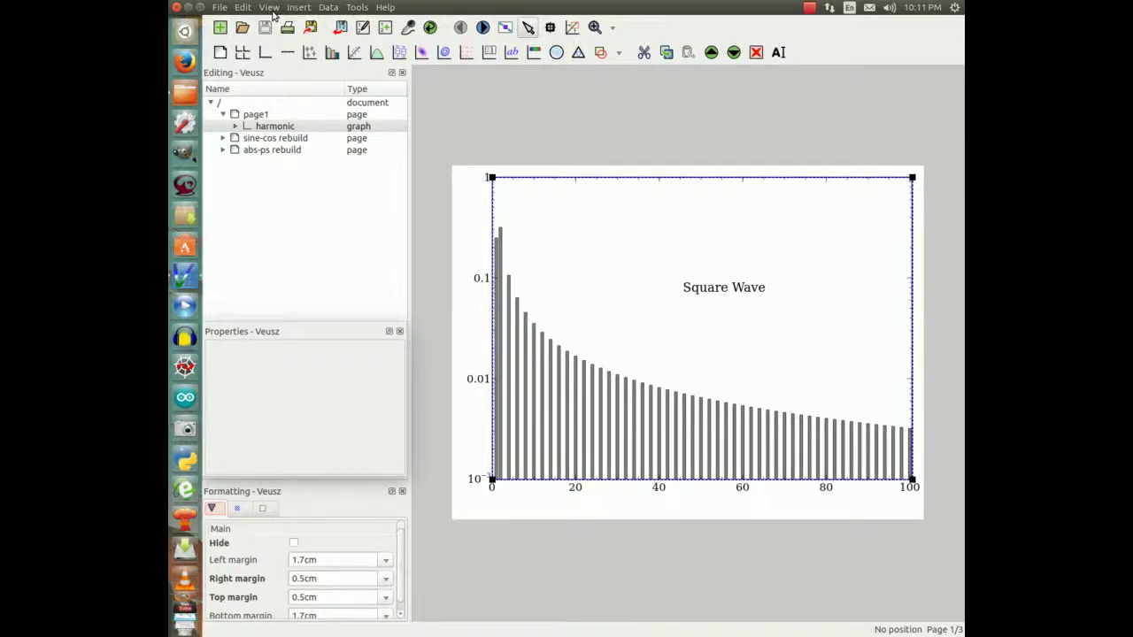
{"action": "left_click", "coordinate": [299, 7]}
{"action": "mouse_move", "coordinate": [270, 9]}
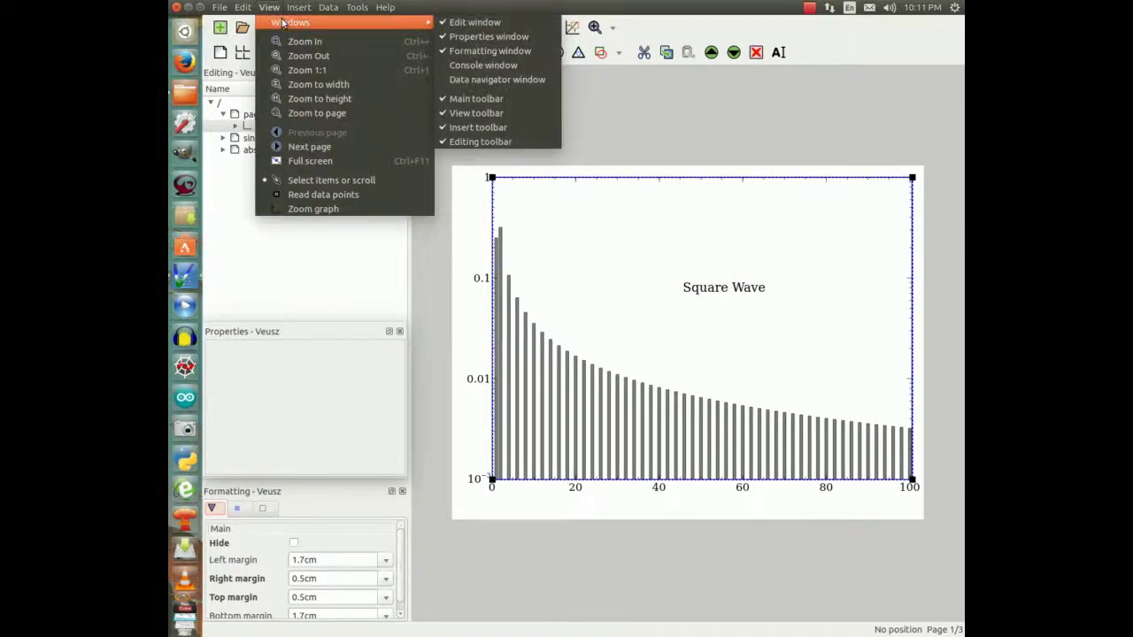
{"action": "left_click", "coordinate": [465, 80]}
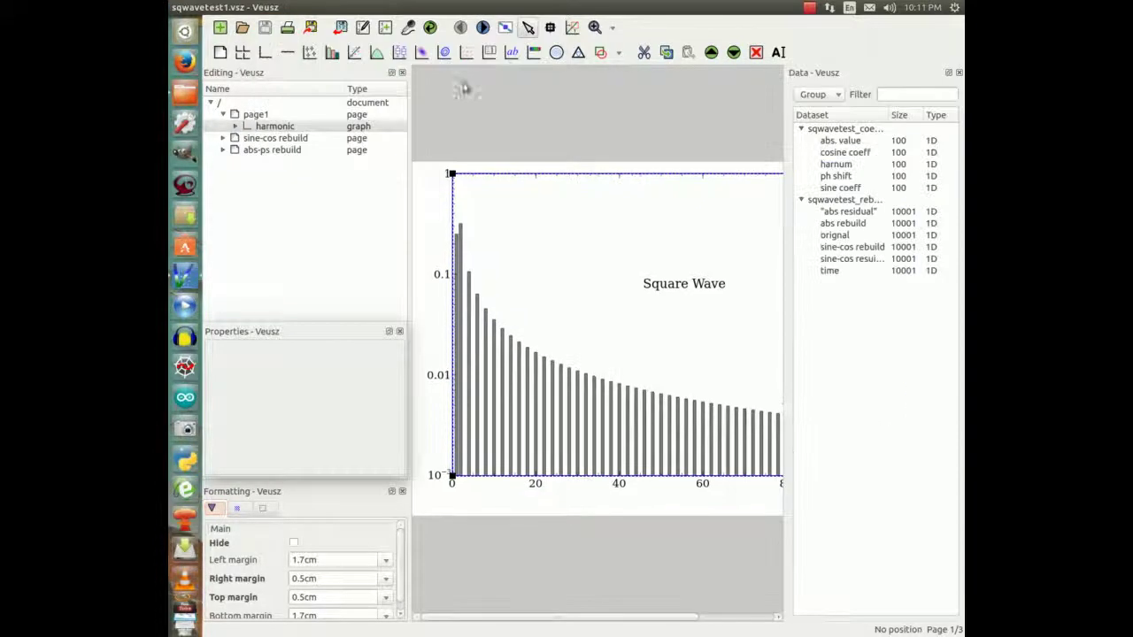
- Delete all datasets linked to the old sqwavetest coefficient and rebuild files from the document
{"action": "right_click", "coordinate": [820, 132]}
{"action": "left_click", "coordinate": [834, 147]}
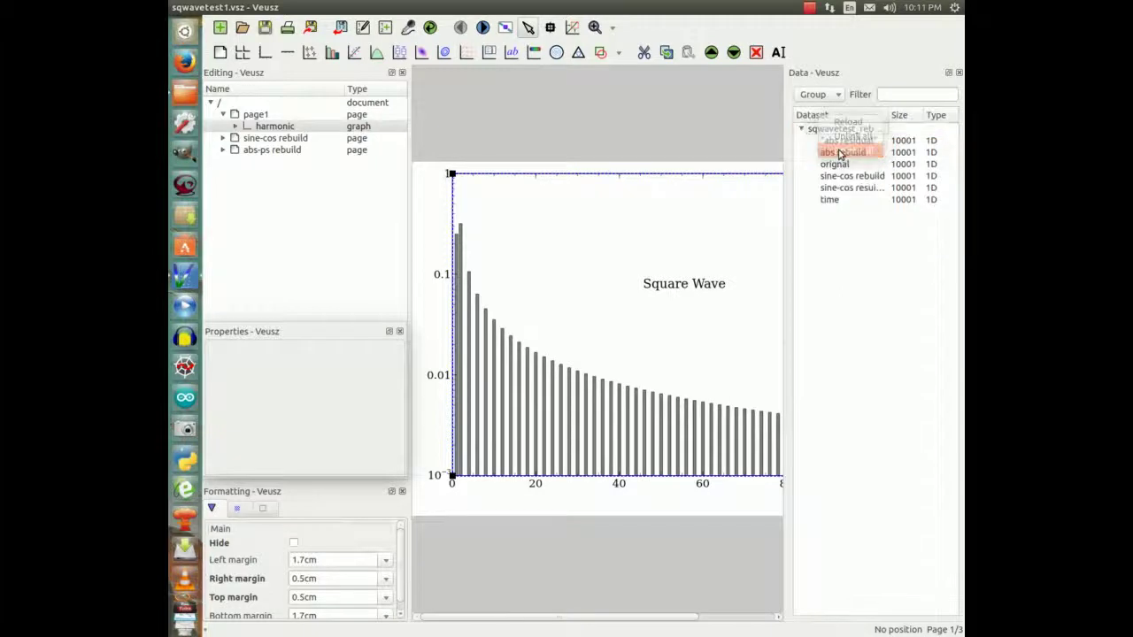
{"action": "right_click", "coordinate": [821, 133]}
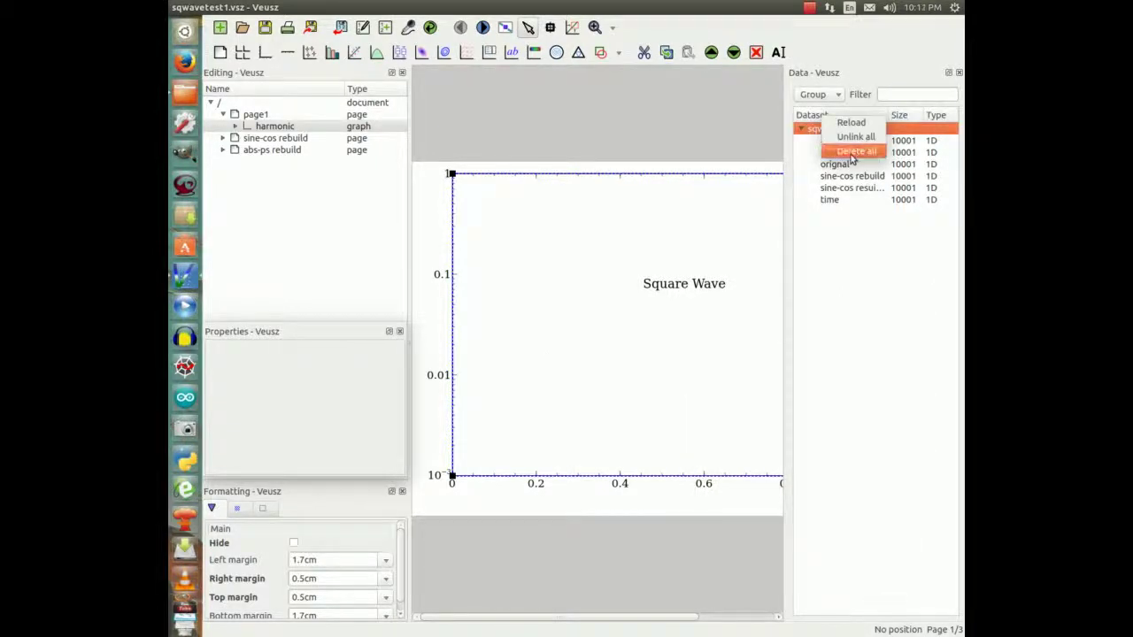
{"action": "left_click", "coordinate": [827, 150]}
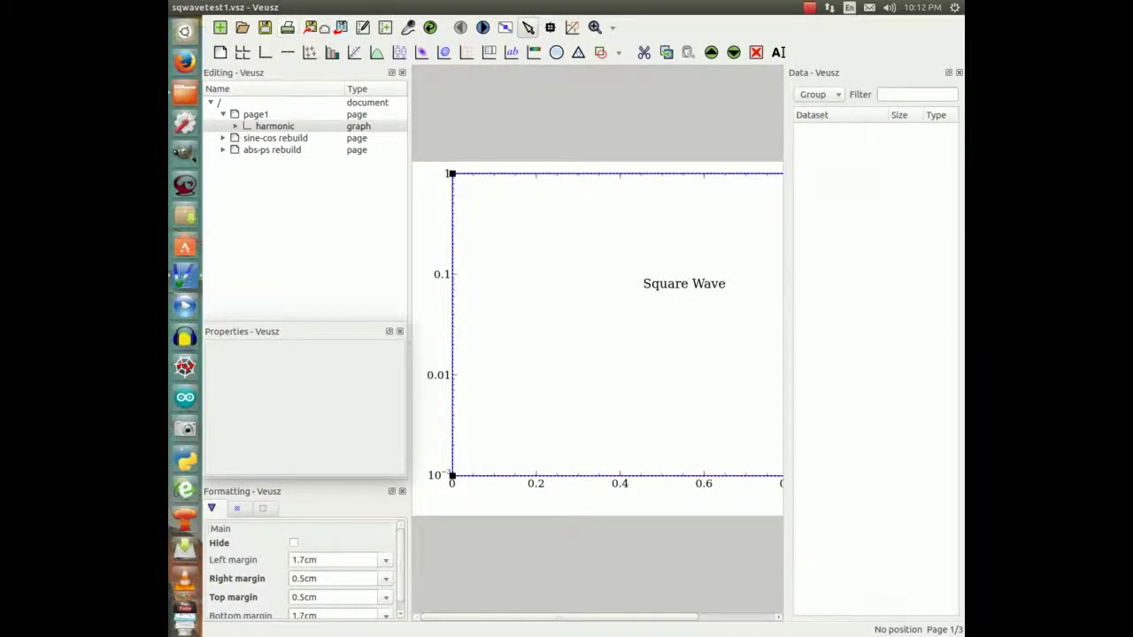
- Import the datasets from sqwavetest1_coeff.csv in the csvfiles folder, keeping them linked to the file
{"action": "left_click", "coordinate": [340, 27]}
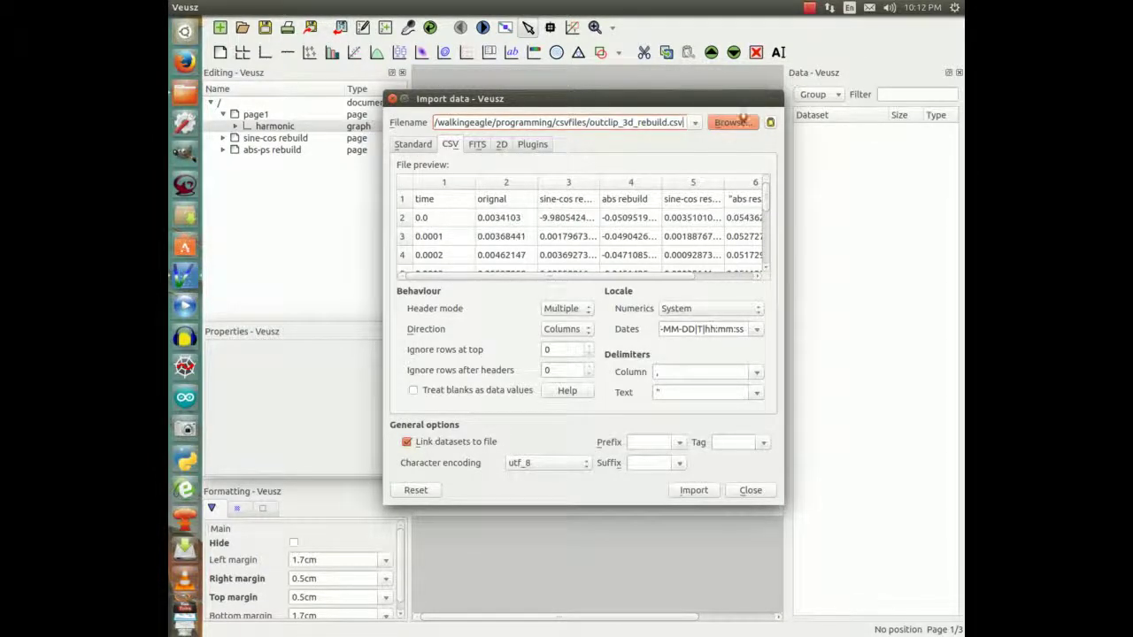
{"action": "left_click", "coordinate": [733, 123]}
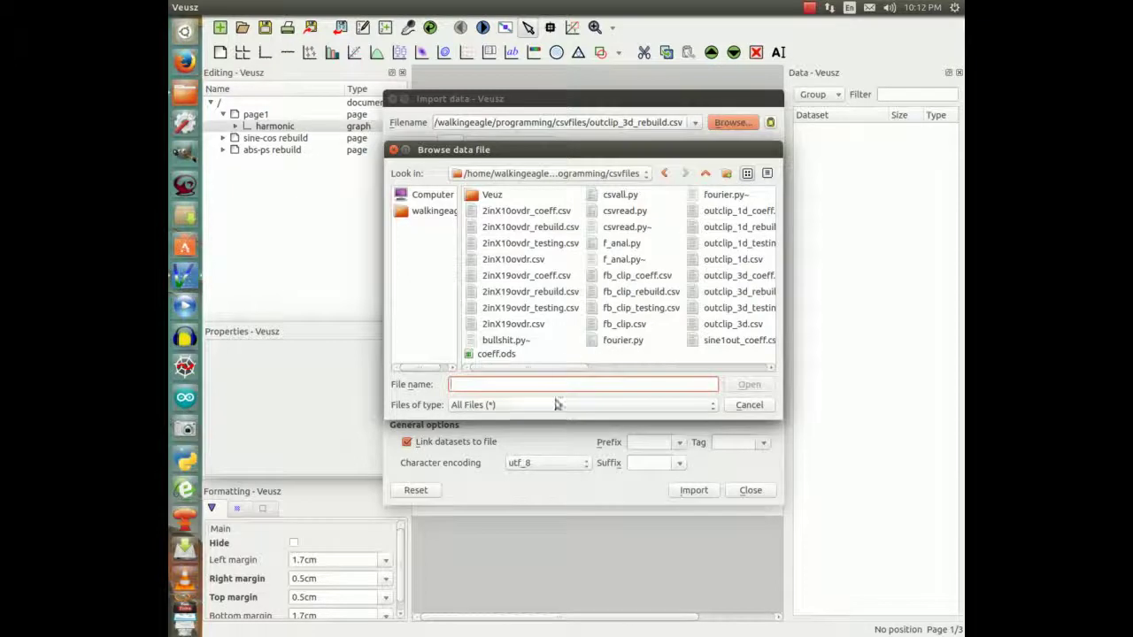
{"action": "left_click_drag", "start_coordinate": [495, 372], "coordinate": [618, 378]}
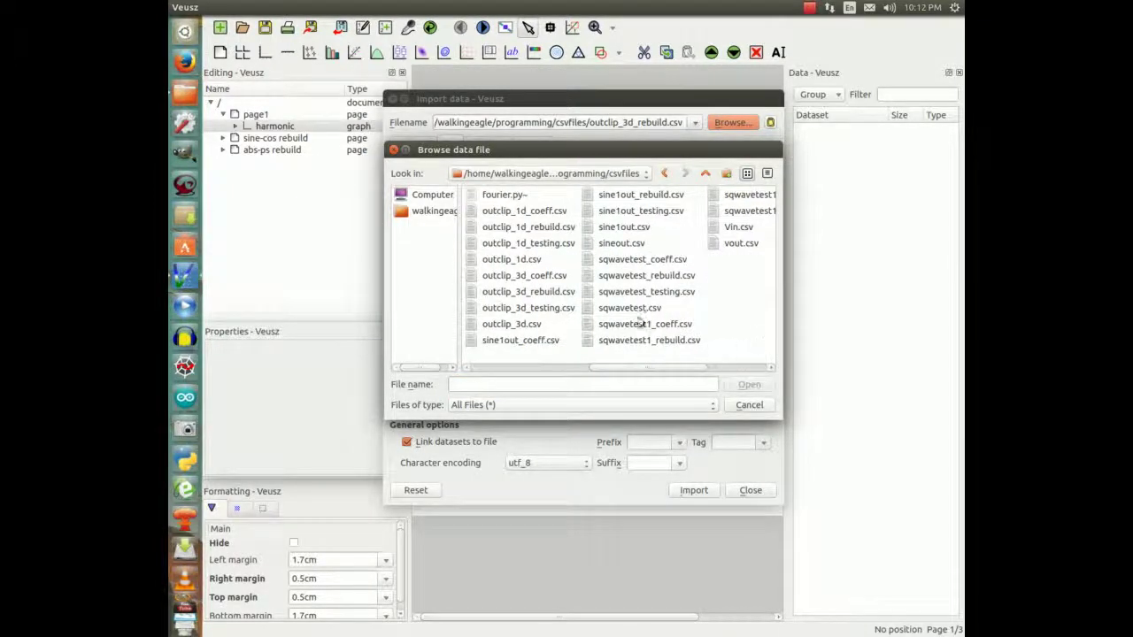
{"action": "double_click", "coordinate": [617, 330]}
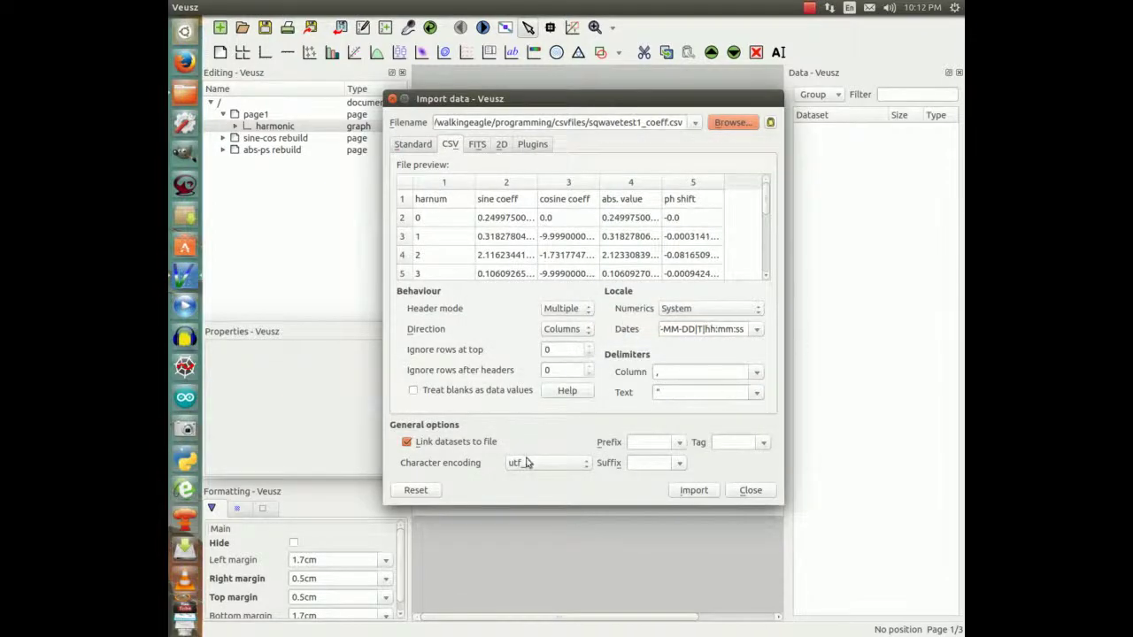
{"action": "left_click", "coordinate": [696, 492]}
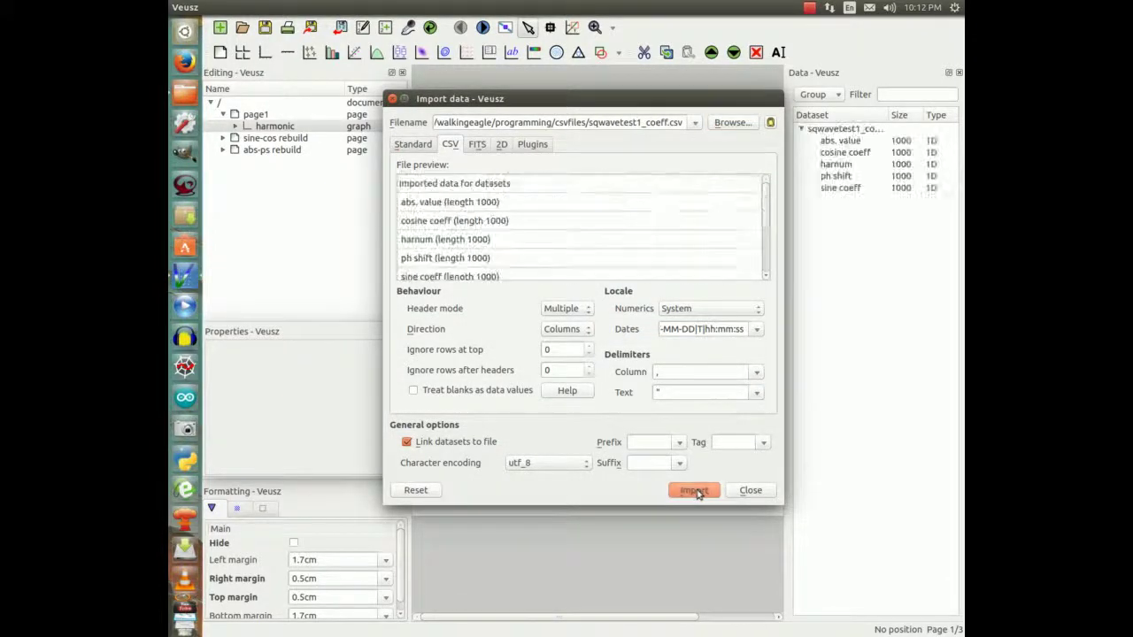
{"action": "left_click", "coordinate": [749, 491]}
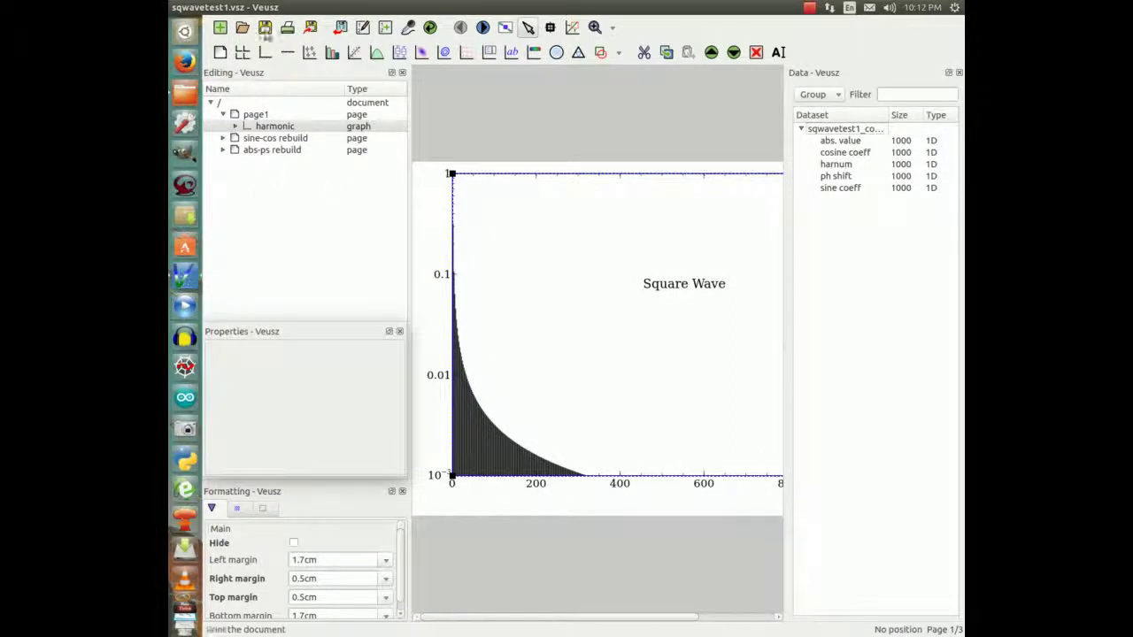
- Set the minimum of the harmonic graph's y axis to Auto
{"action": "left_click", "coordinate": [263, 129]}
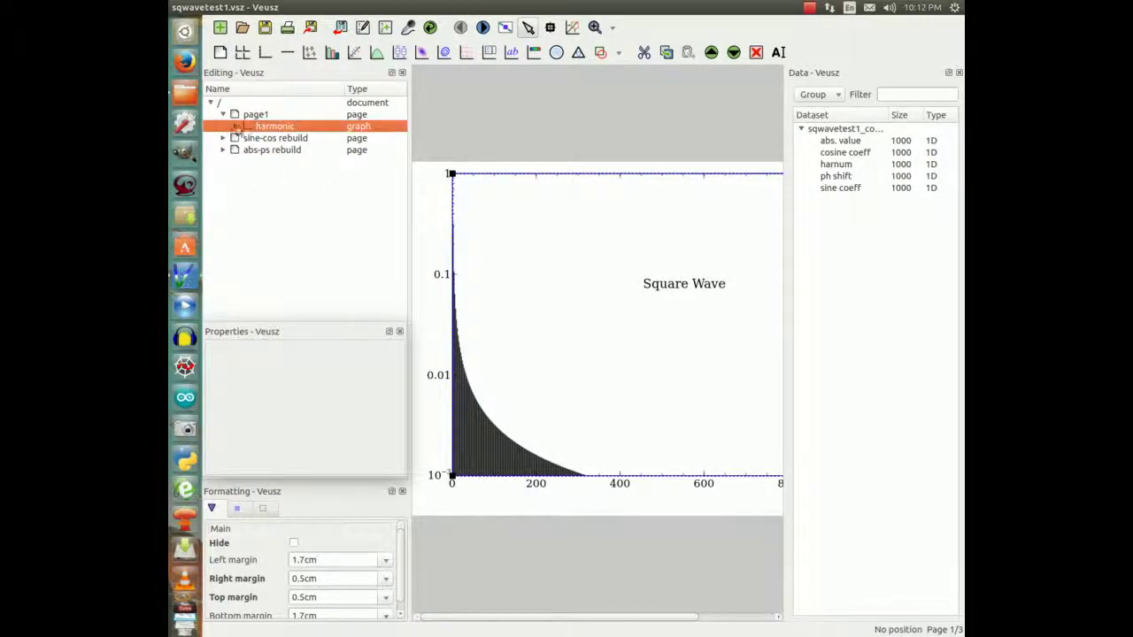
{"action": "left_click", "coordinate": [235, 128]}
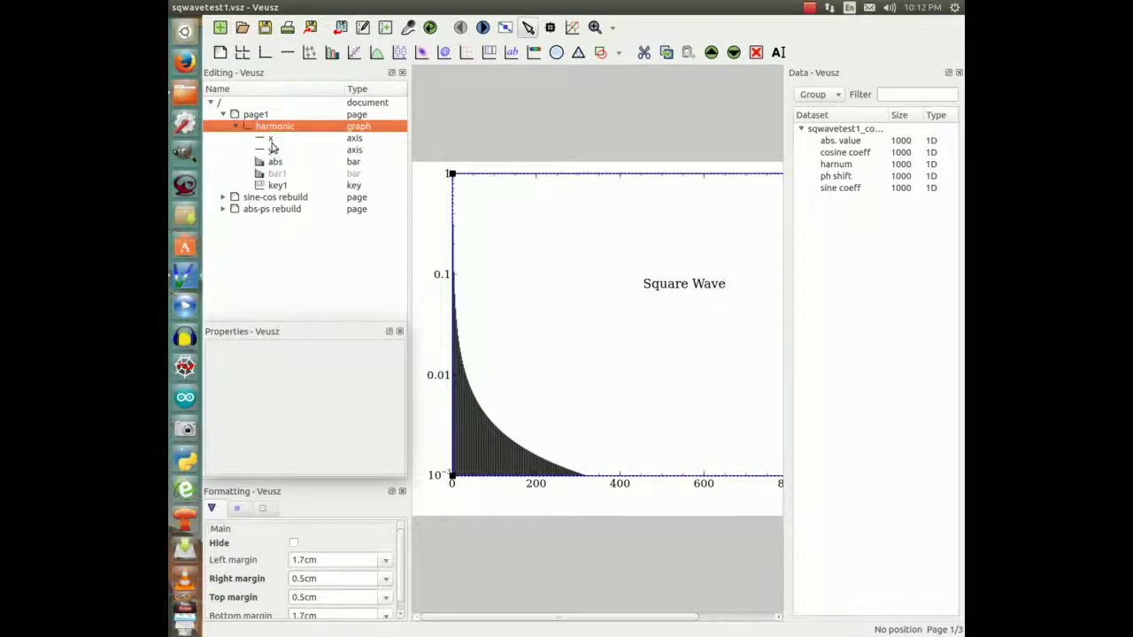
{"action": "left_click", "coordinate": [269, 149]}
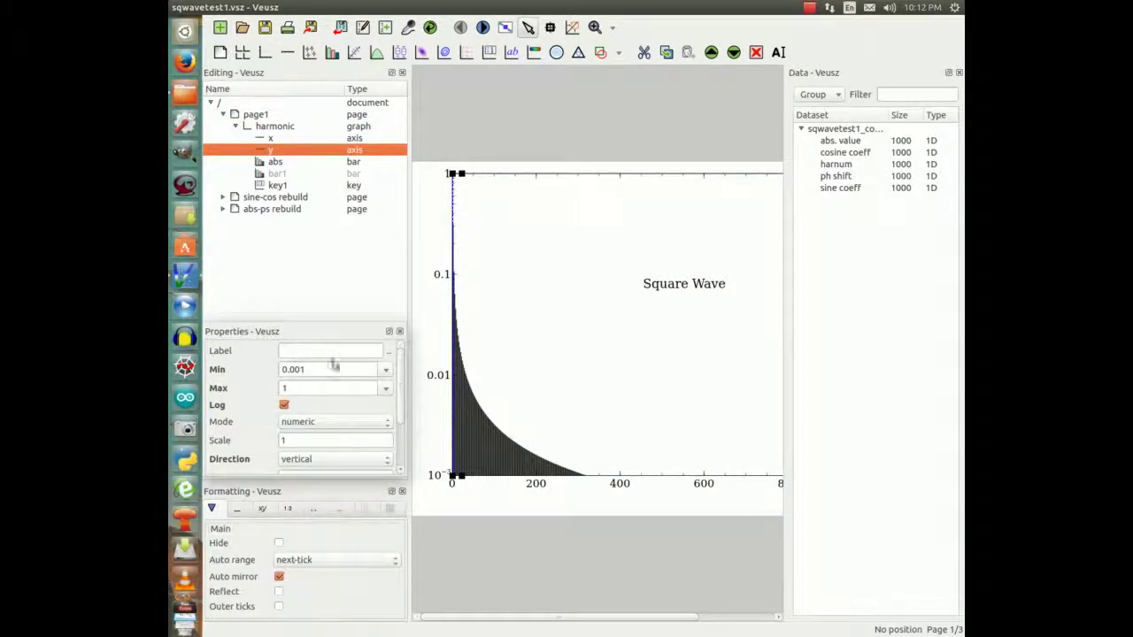
{"action": "left_click", "coordinate": [386, 369]}
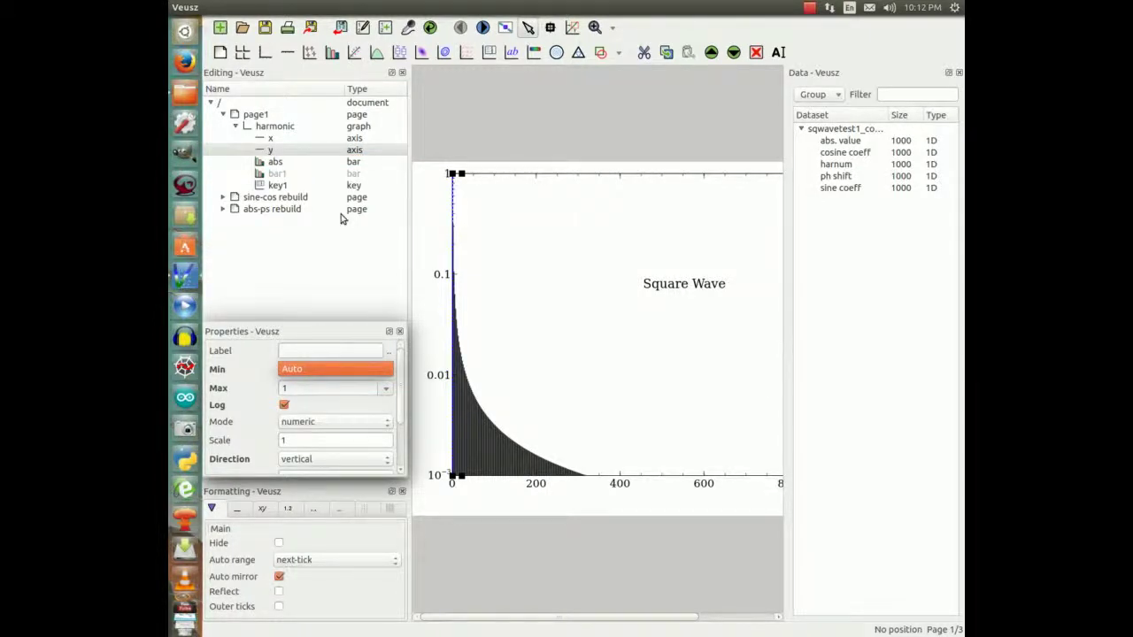
{"action": "key", "text": "Return"}
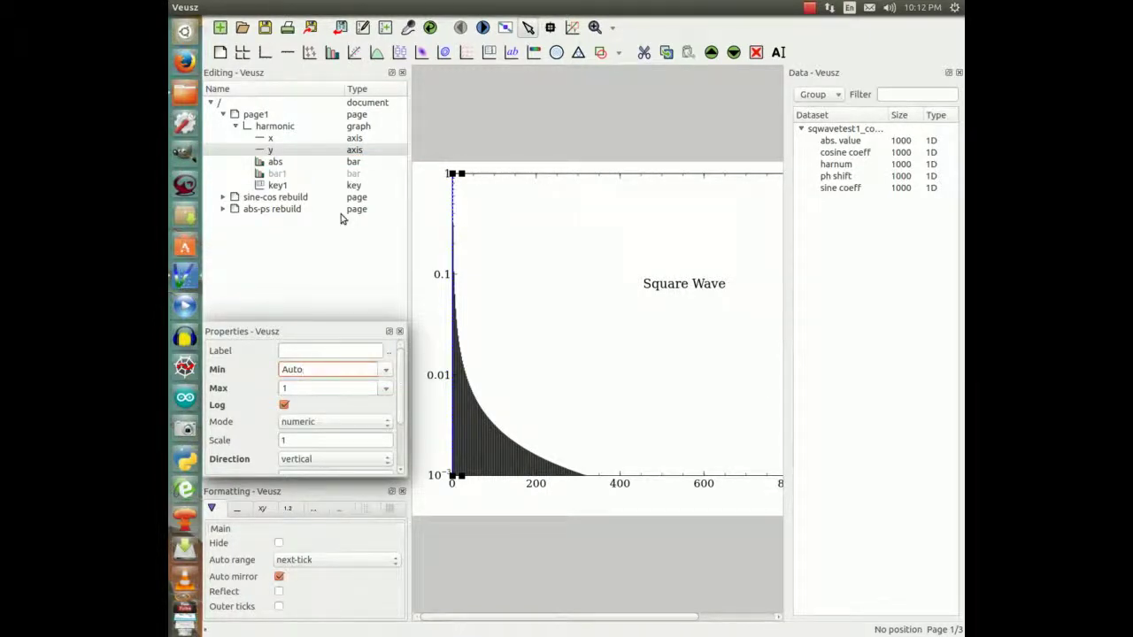
{"action": "left_click", "coordinate": [320, 387]}
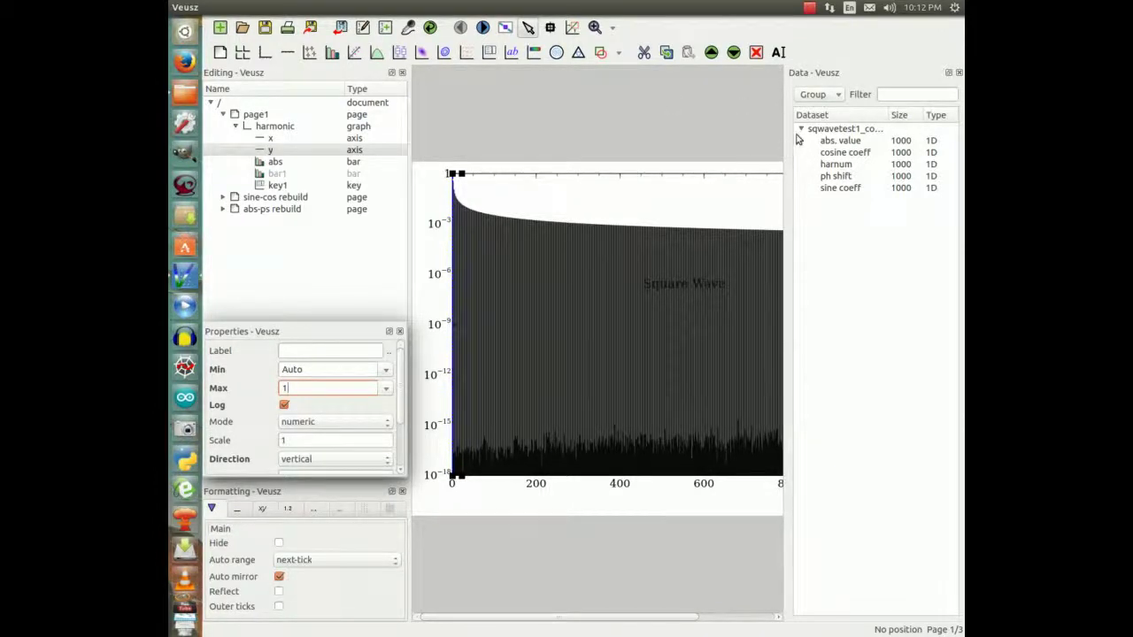
- Start another CSV data import and browse the csvfiles folder for the source file
{"action": "left_click", "coordinate": [343, 28]}
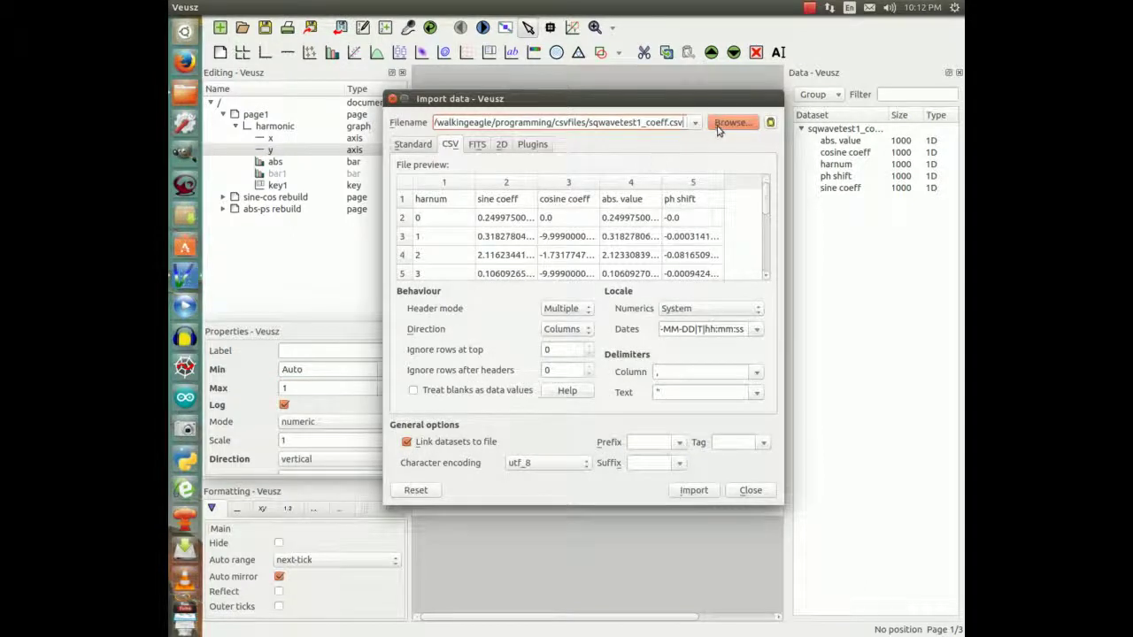
{"action": "left_click", "coordinate": [731, 123]}
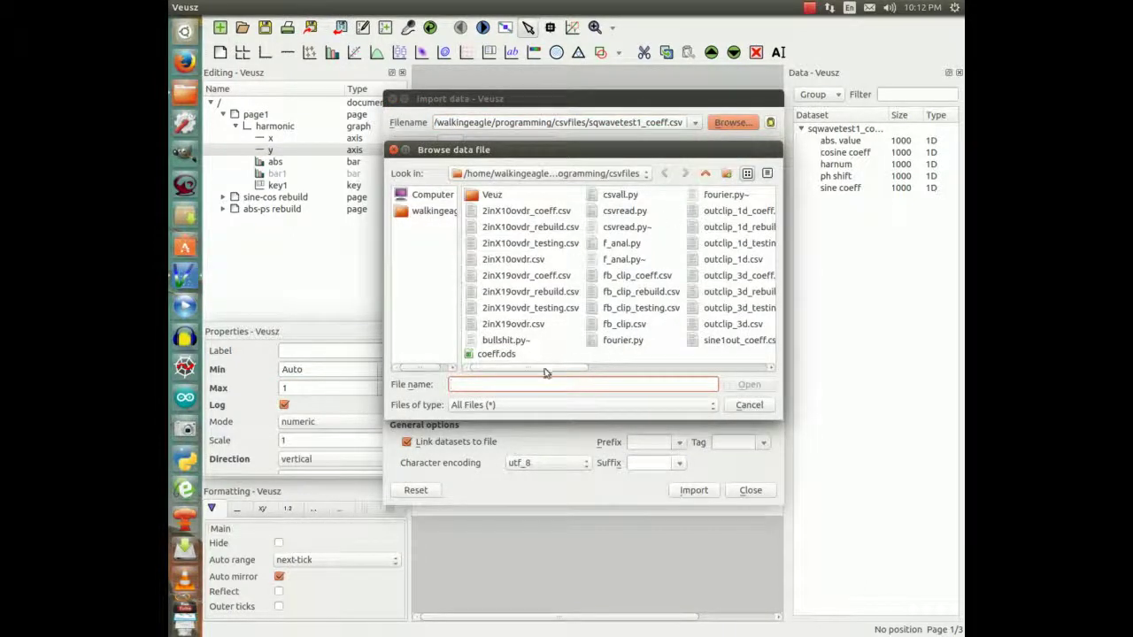